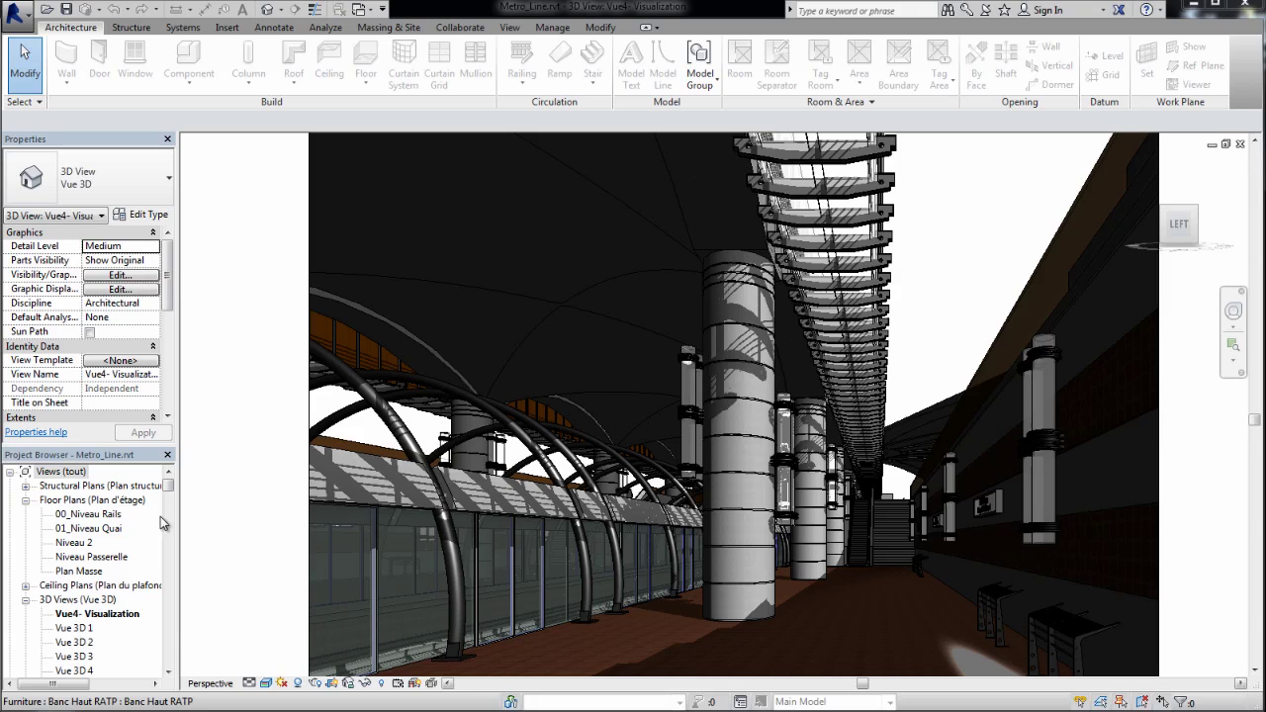
- Preview the Vue 3D 1 and Vue 3D 2 views, then return to Vue4- Visualization
drag(168, 482, 170, 497)
scroll(79, 491, down, 2)
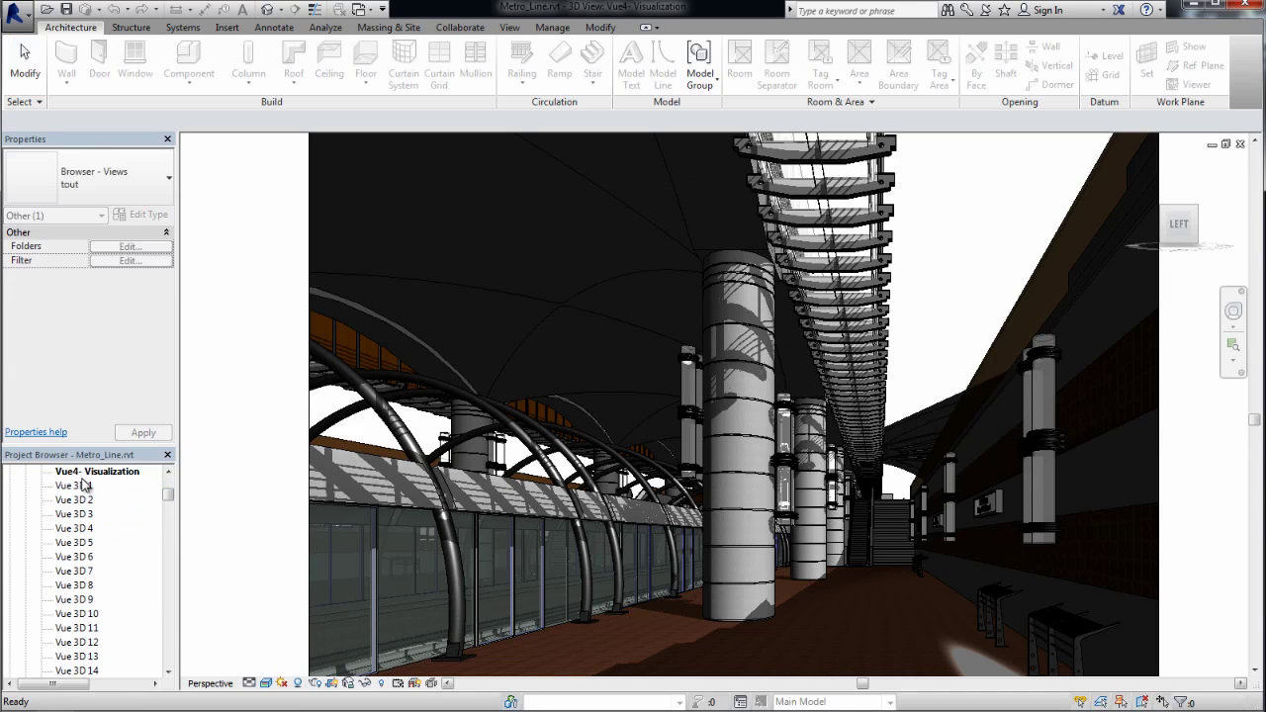
double_click(85, 486)
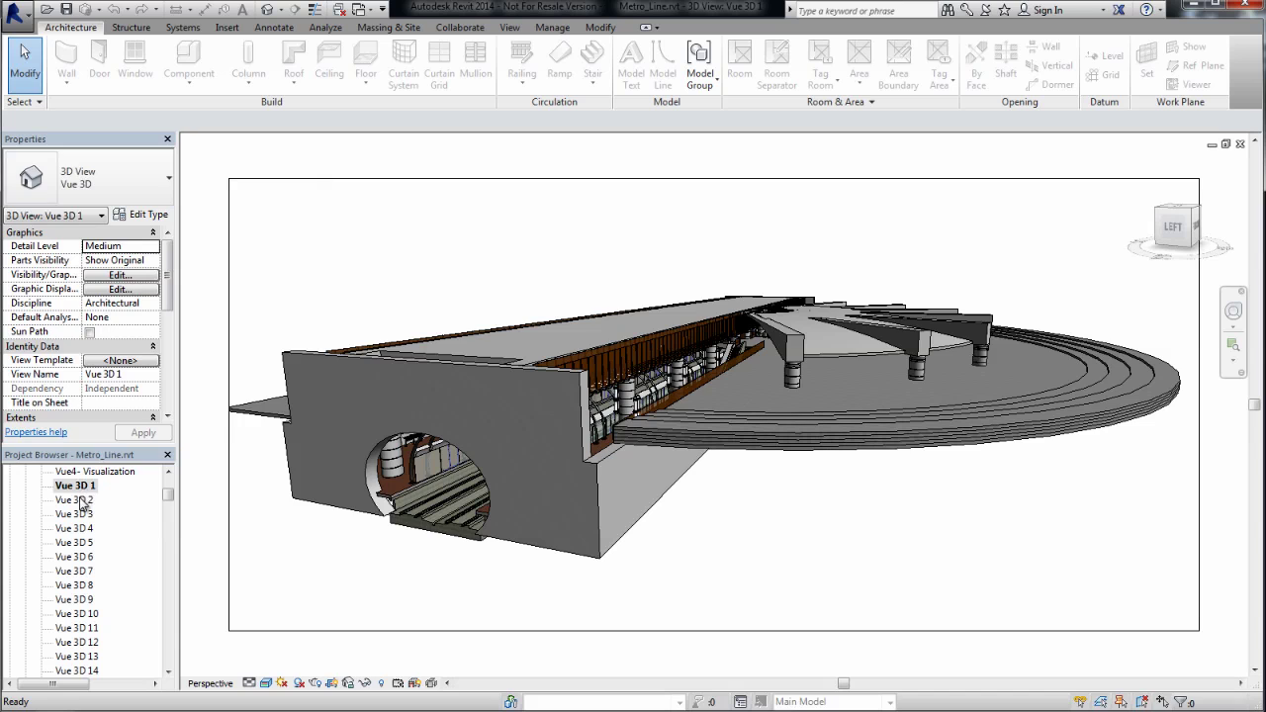
double_click(82, 502)
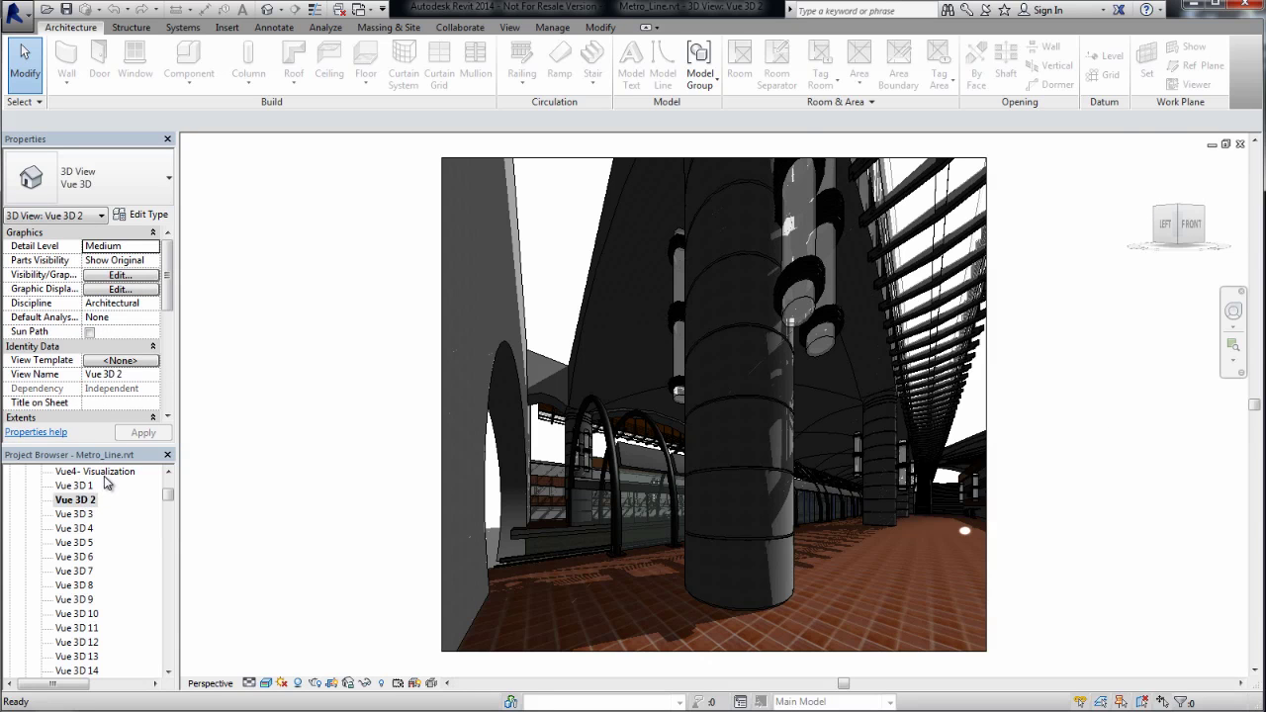
double_click(104, 474)
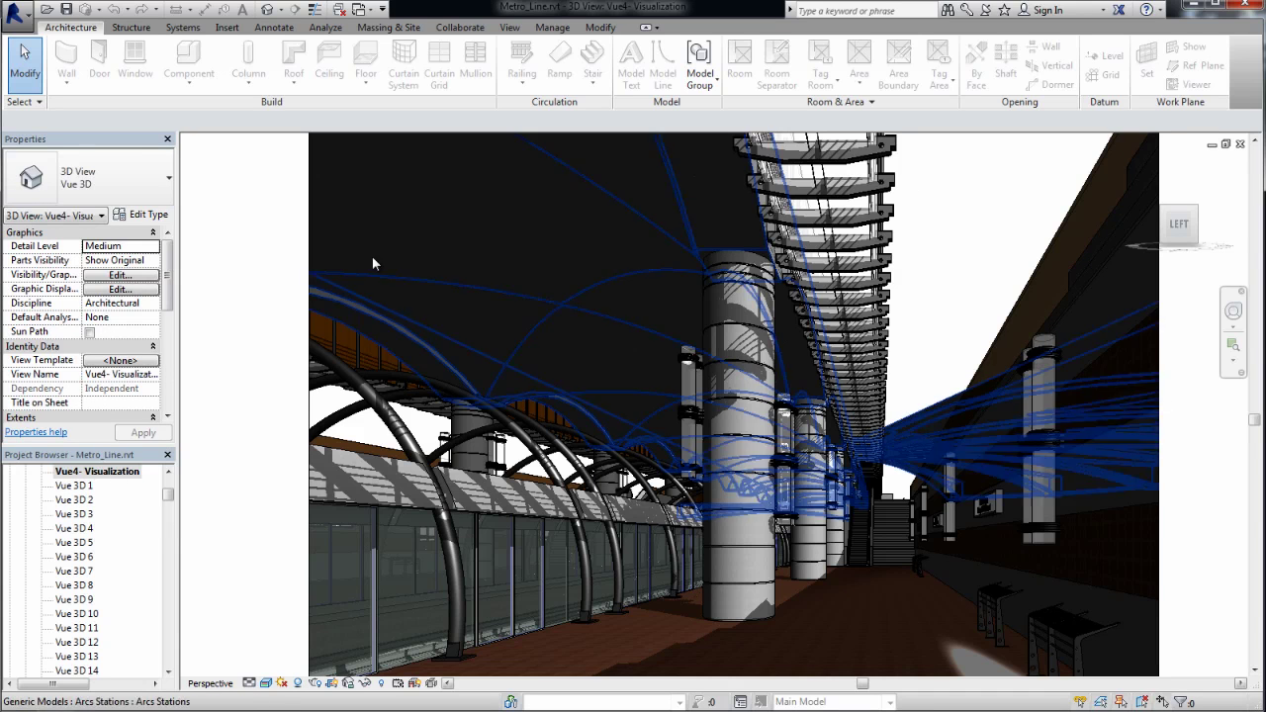
- Review the view's Visibility/Graphic Overrides, then save the Metro_Line project
click(509, 28)
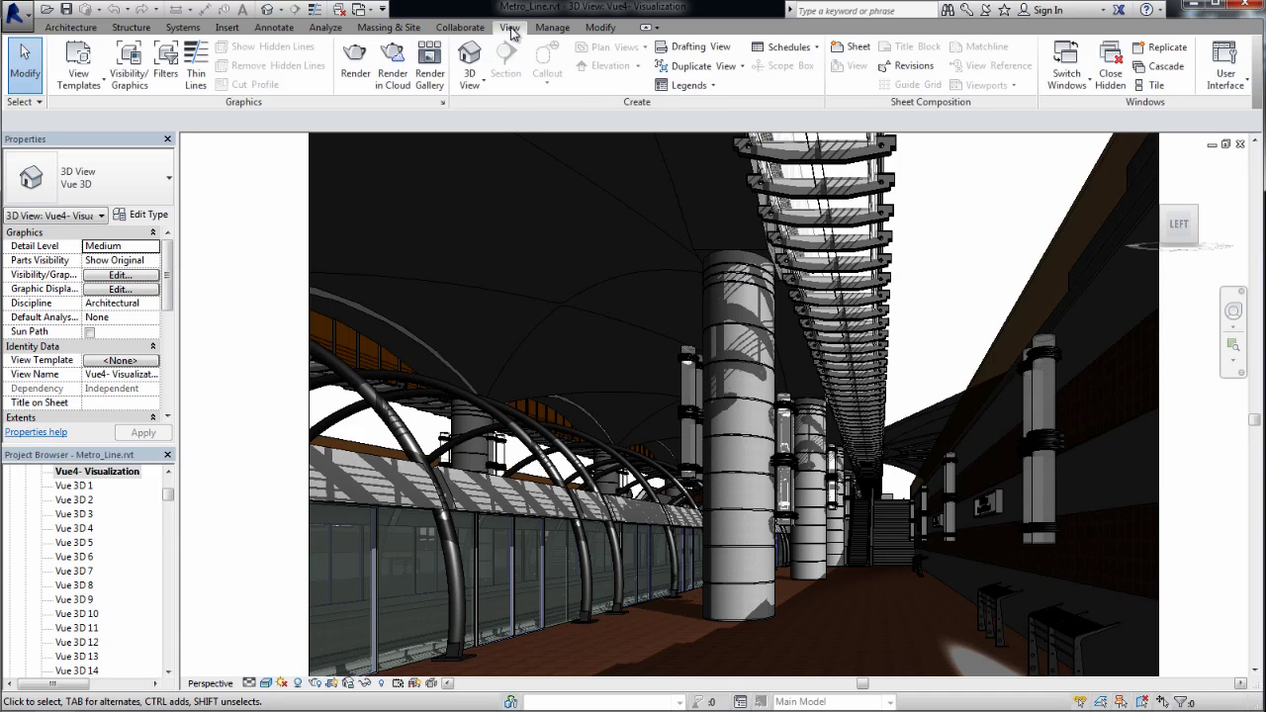
click(139, 77)
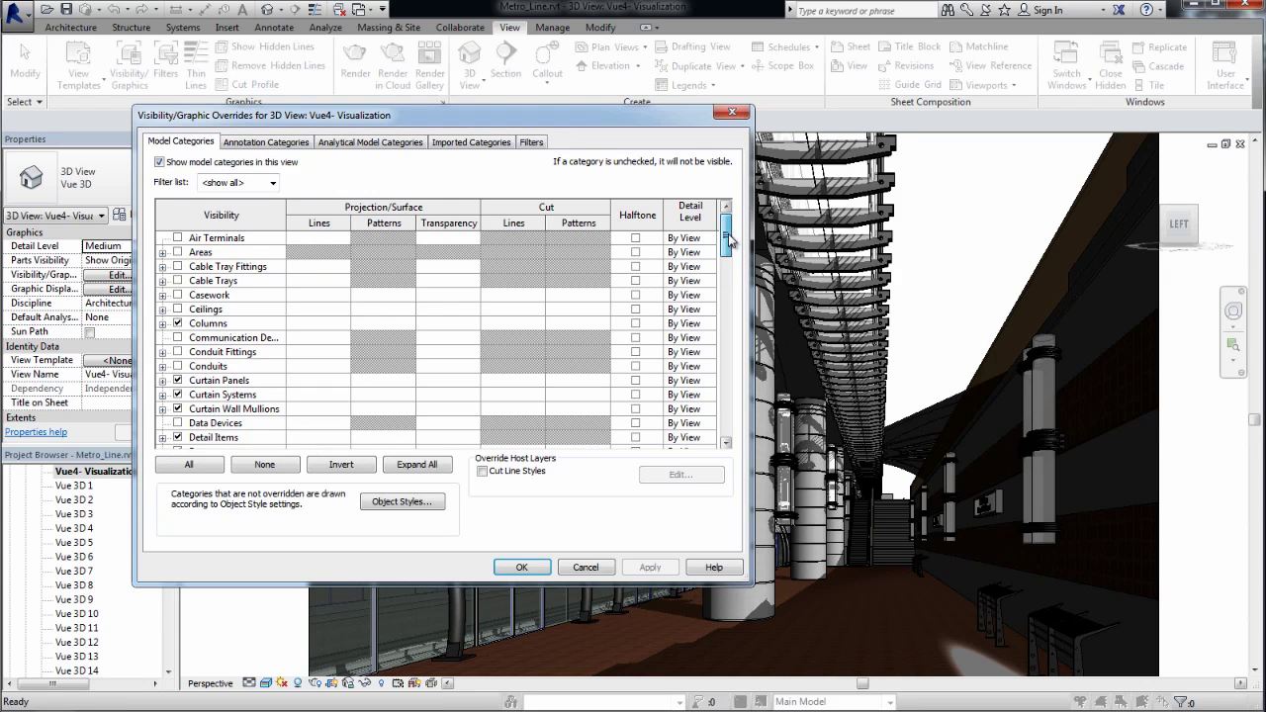
drag(727, 240, 726, 433)
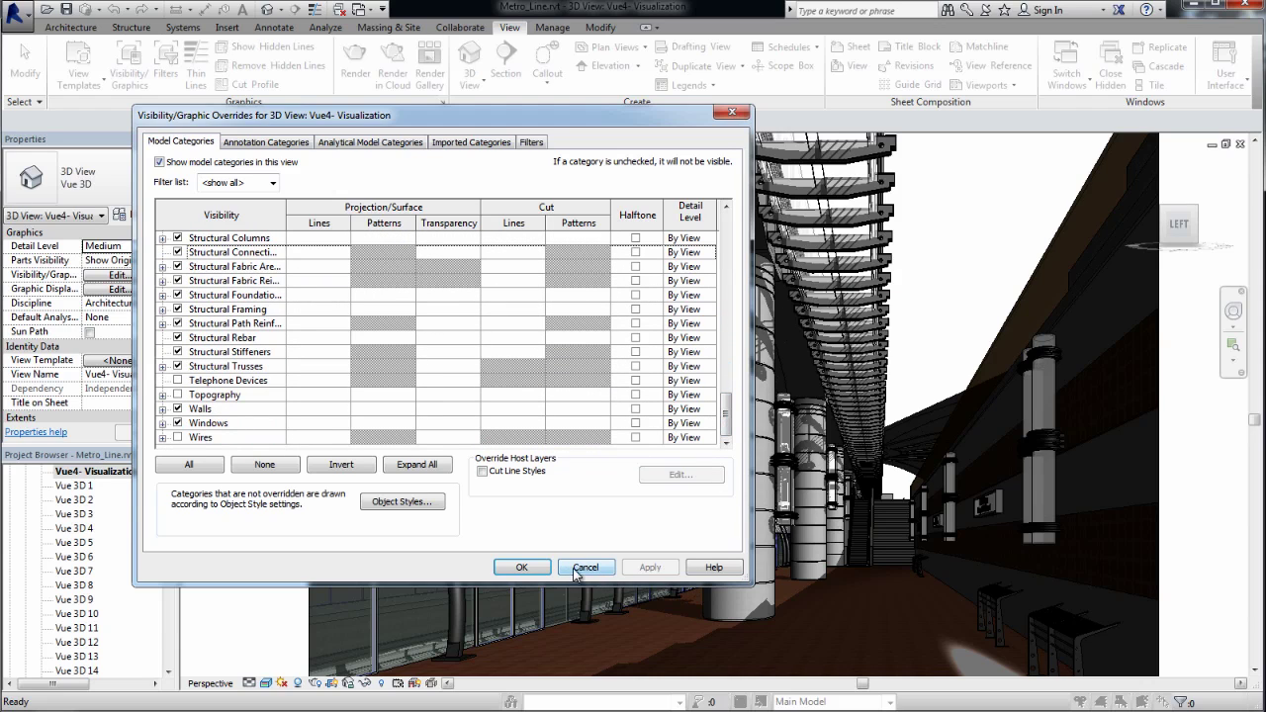
click(522, 567)
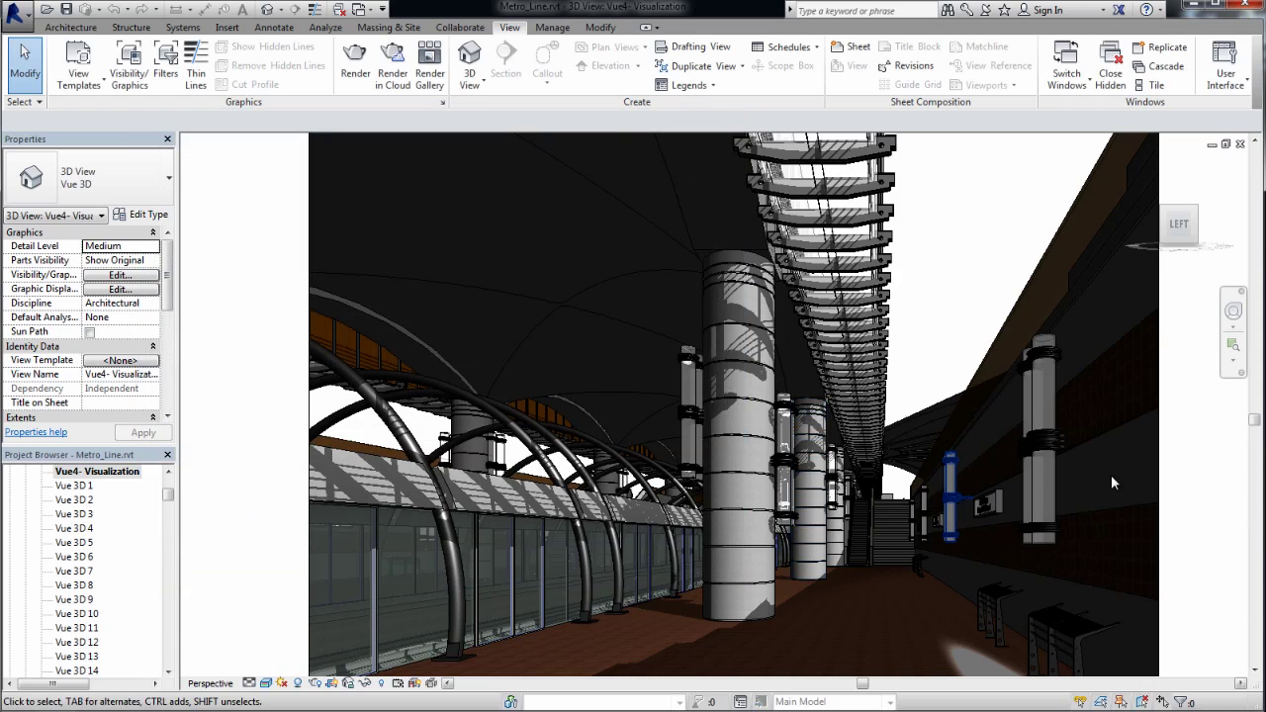
click(15, 12)
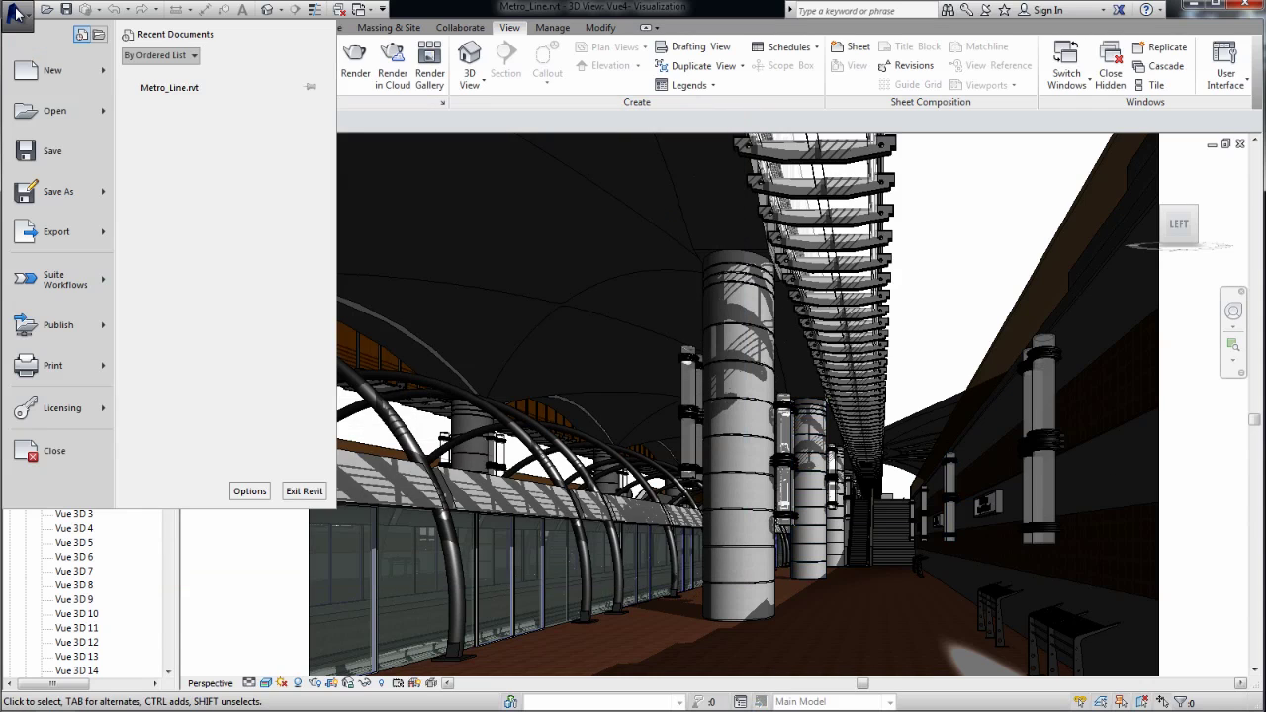
click(50, 158)
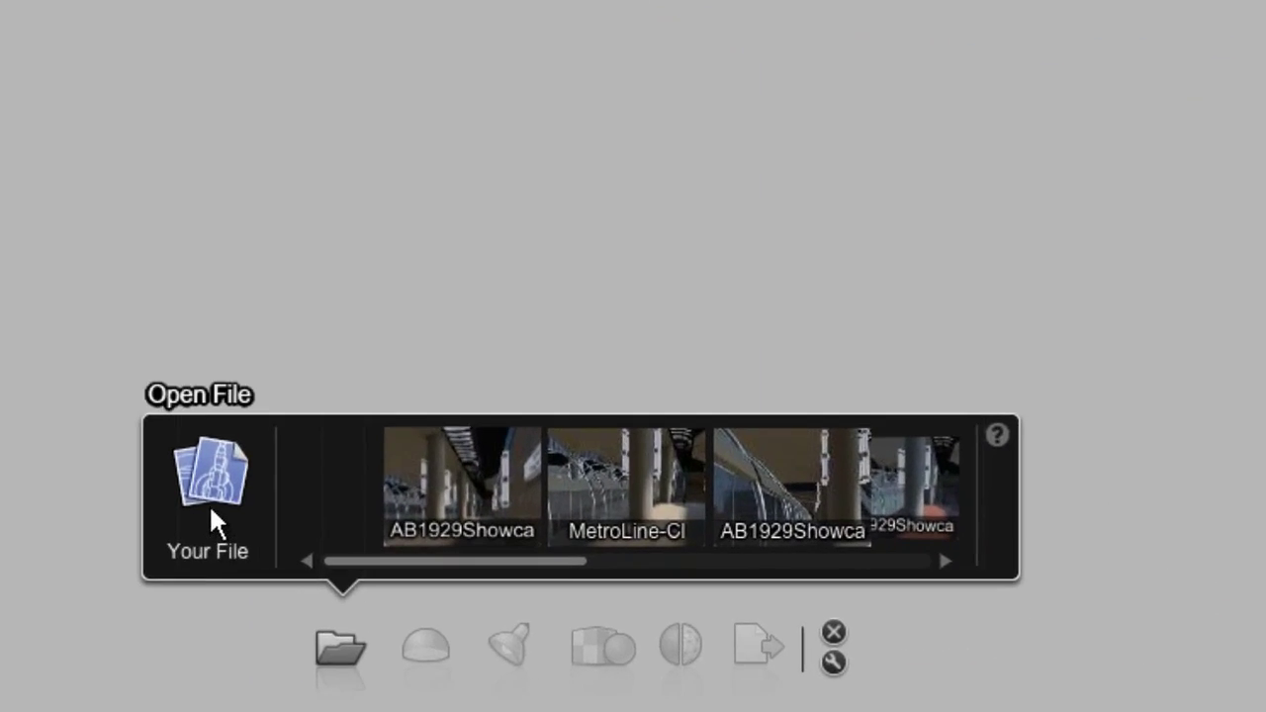
- Choose Metro_Line.rvt from the AB1929-dataset folder as the file to open
click(212, 512)
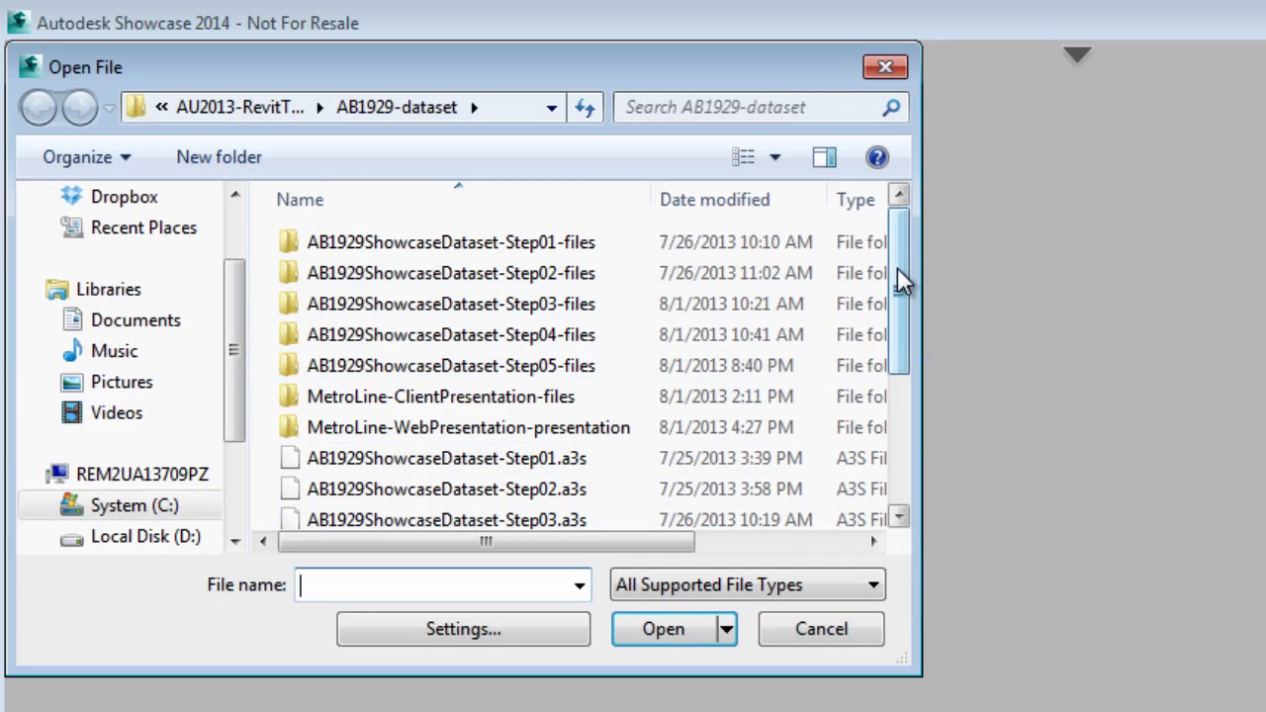
drag(897, 267, 887, 436)
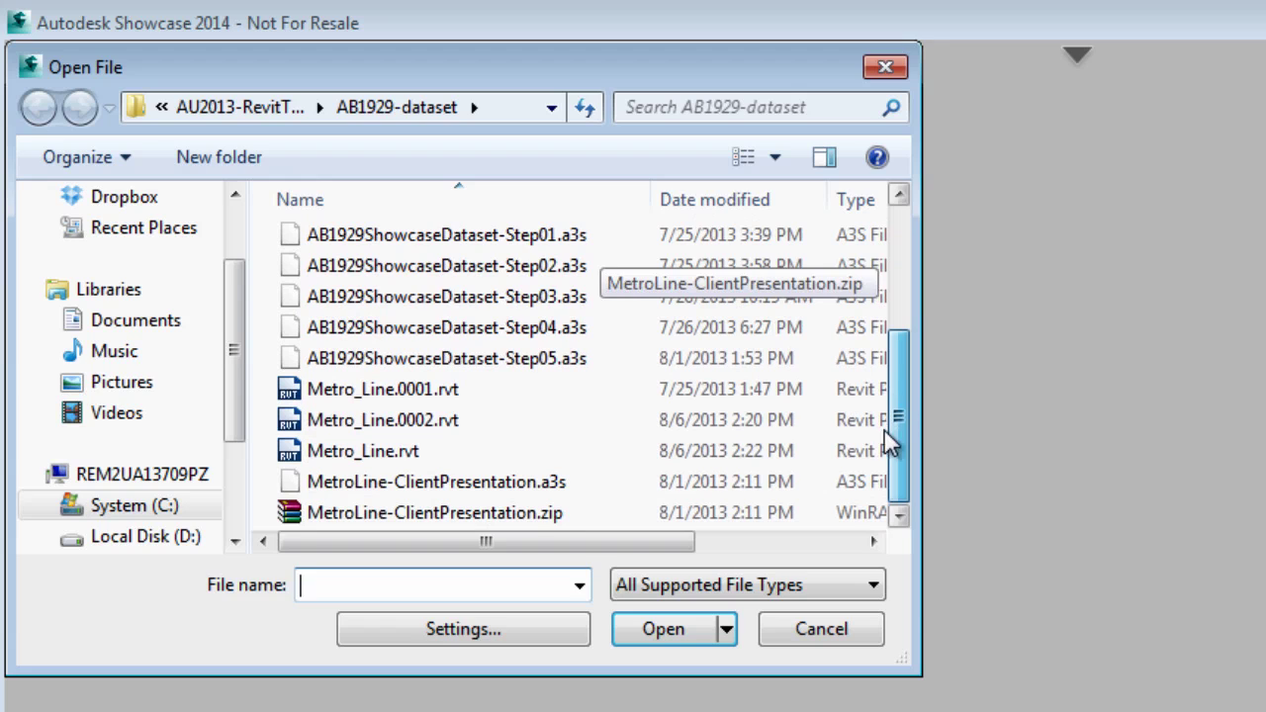
click(383, 450)
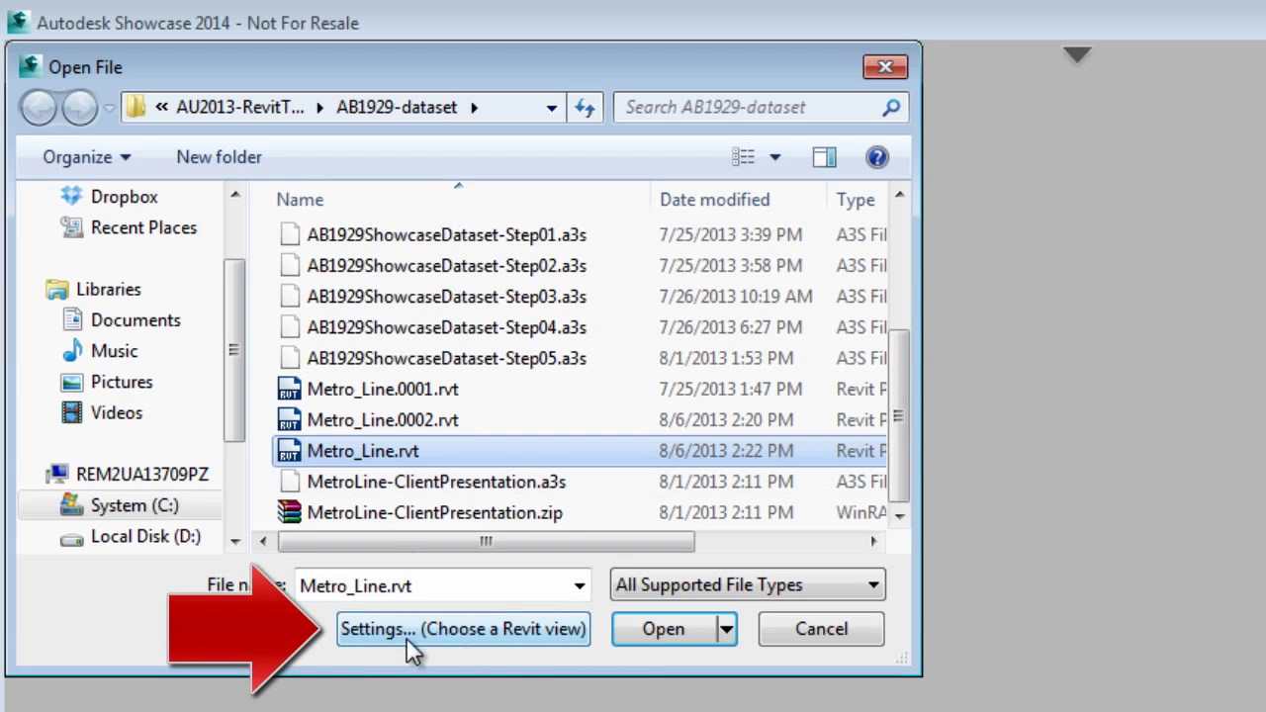
- Set the Revit import to use the Vue4- Visualization 3D view
click(509, 630)
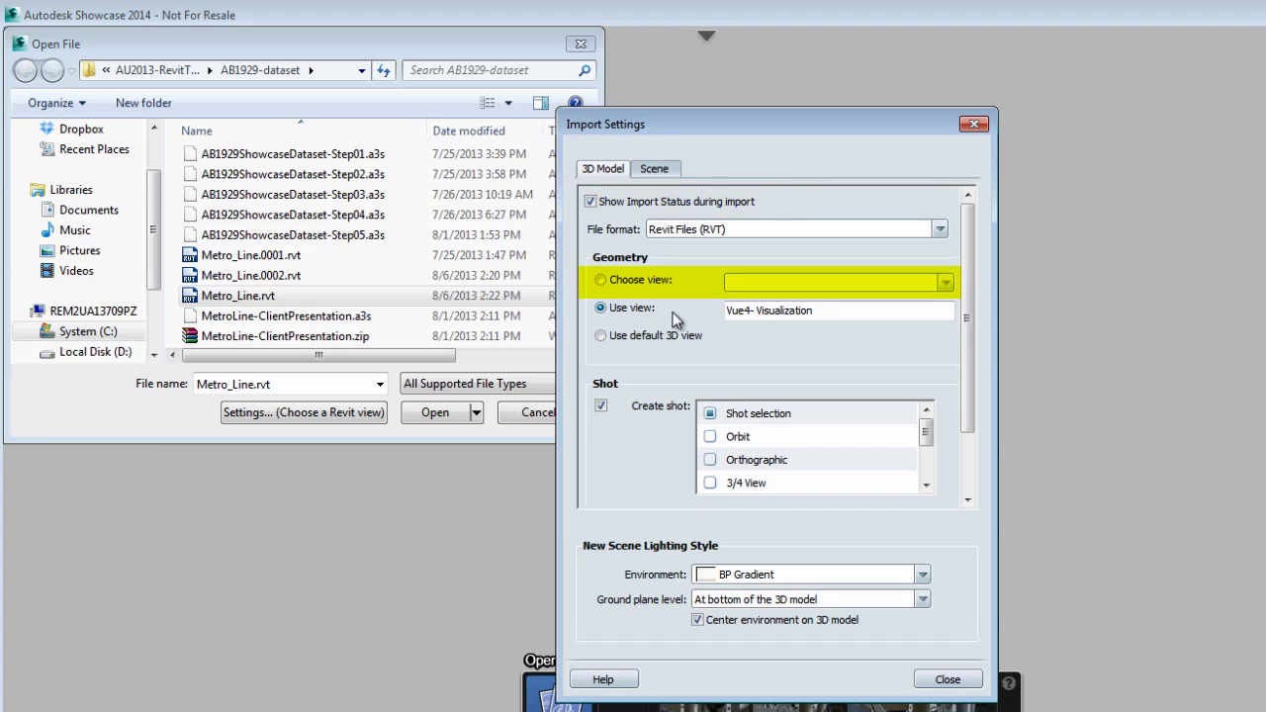
click(651, 282)
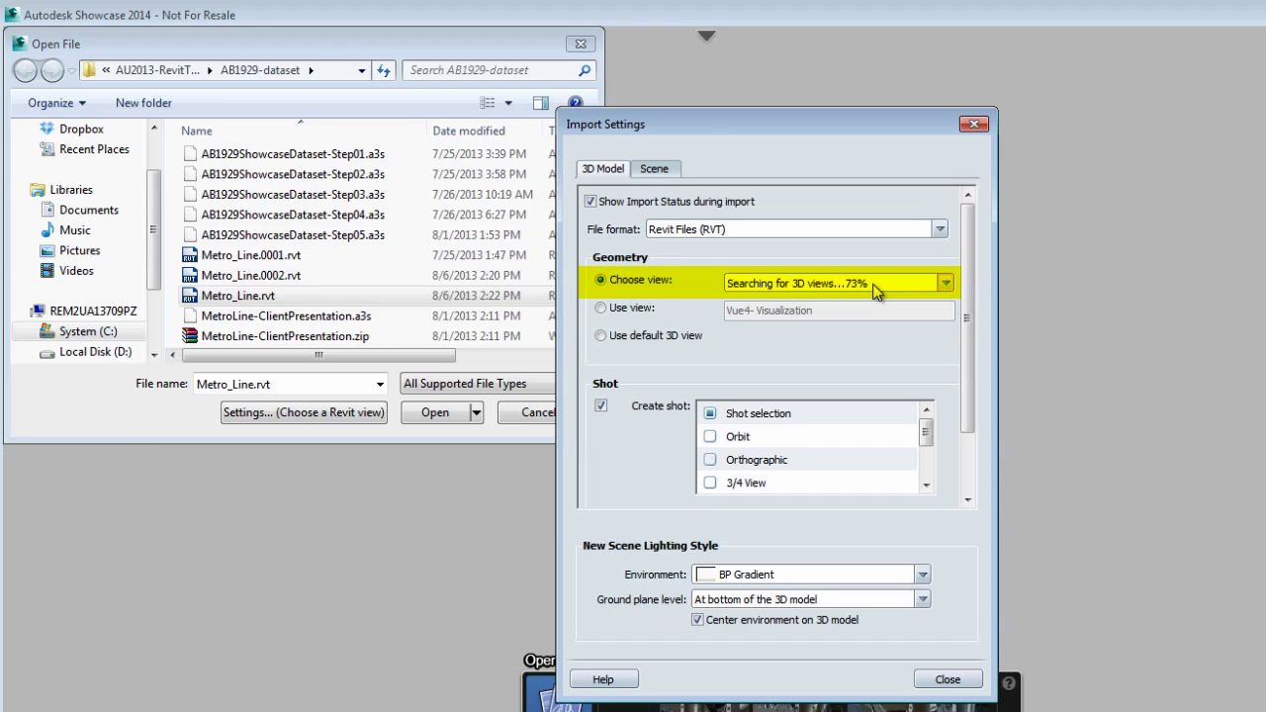
click(877, 284)
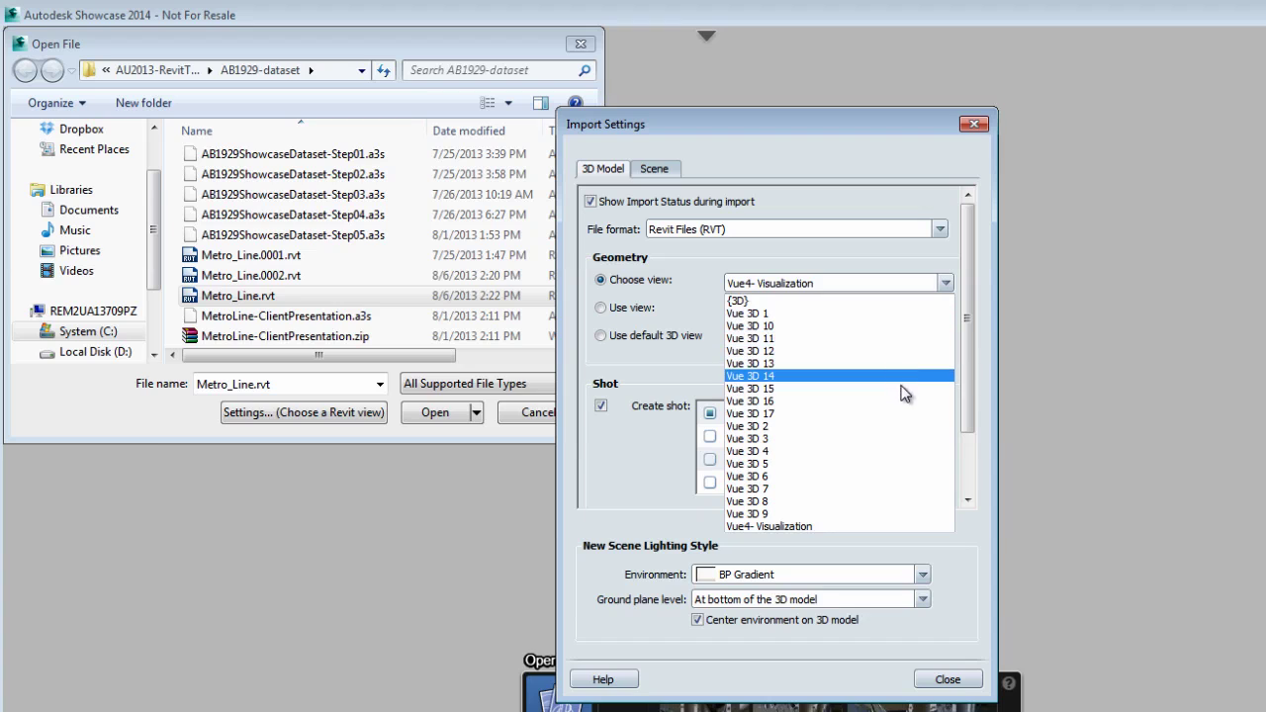
click(862, 529)
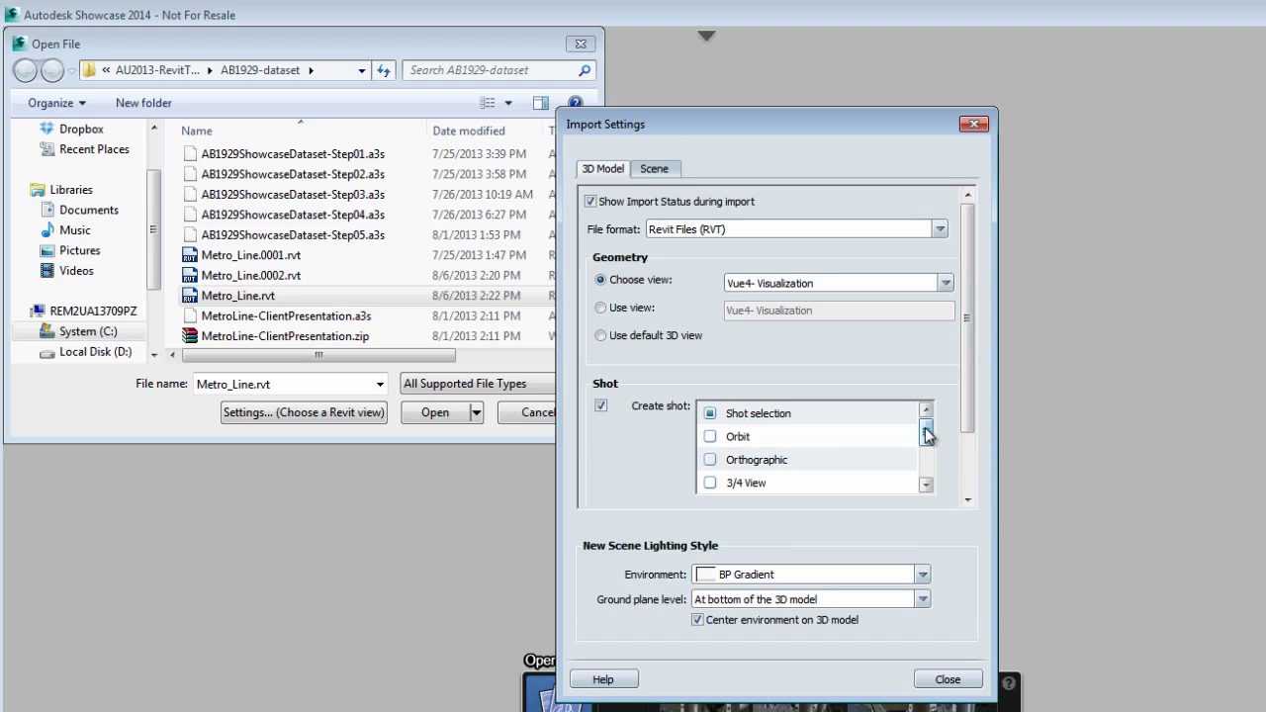
- Add a Track Left shot, drop Zoom In, and keep the BP Gradient environment
drag(928, 435, 928, 470)
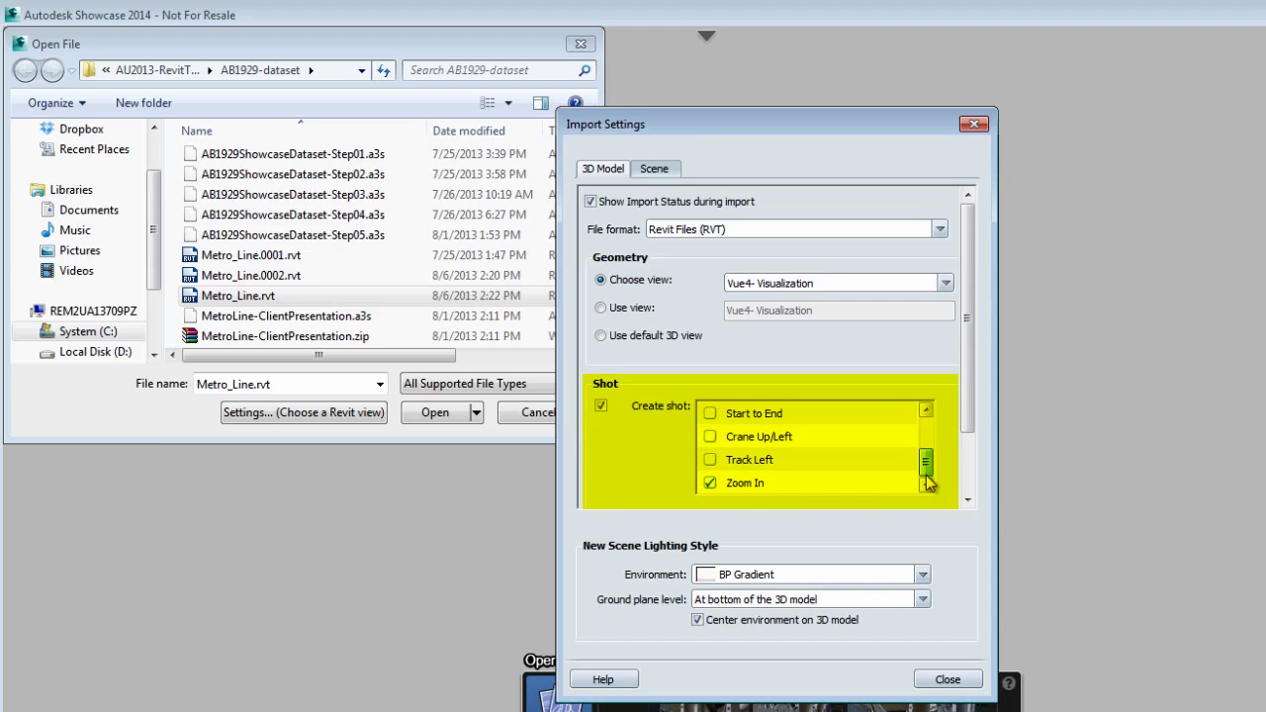
click(710, 459)
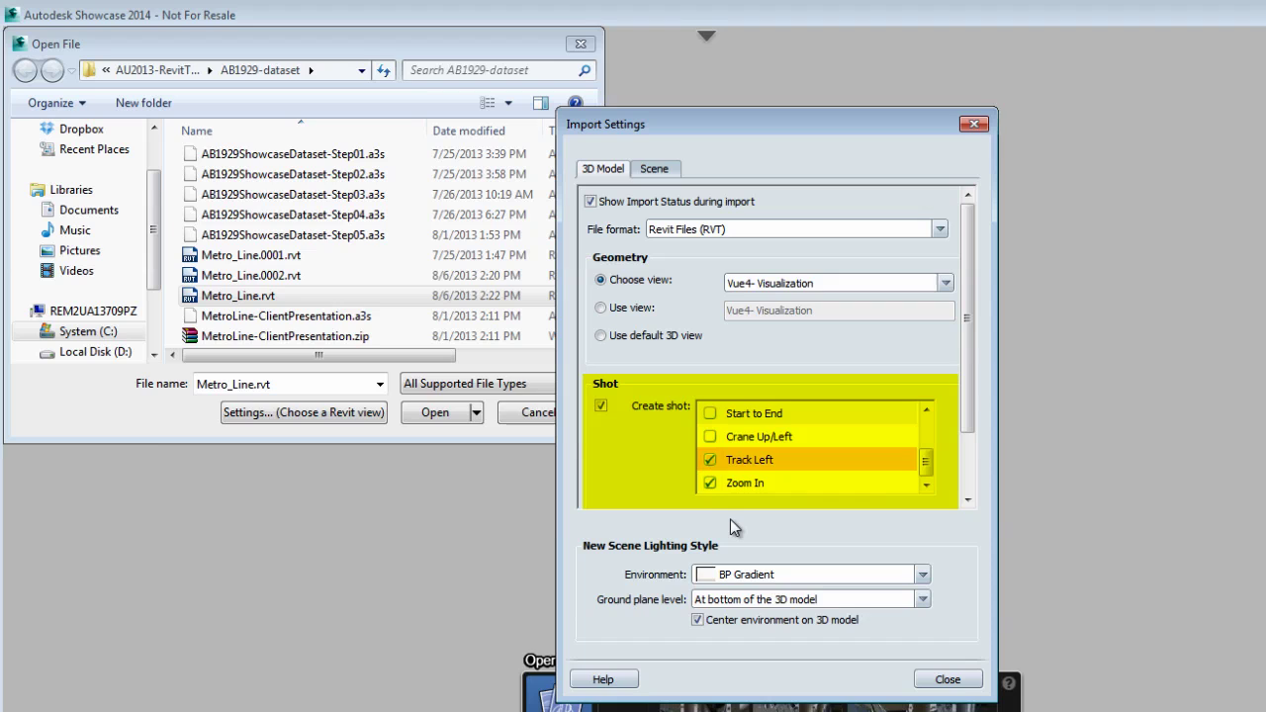
click(710, 484)
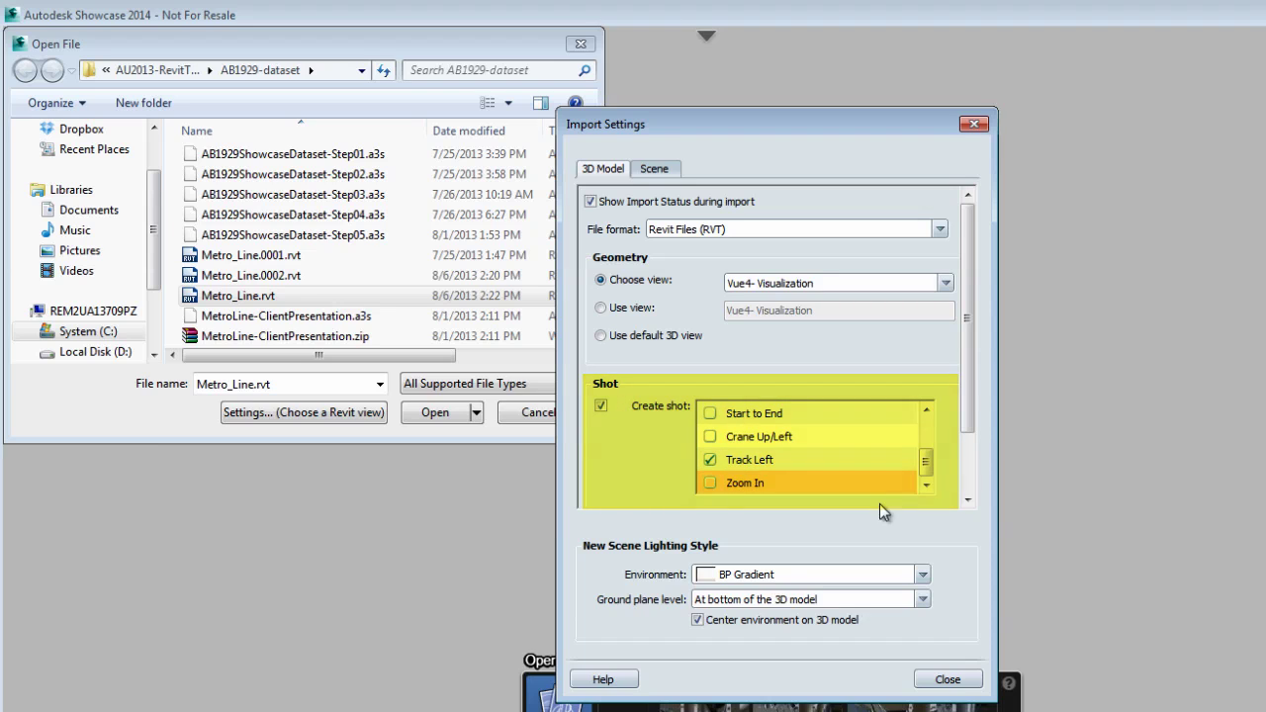
click(923, 573)
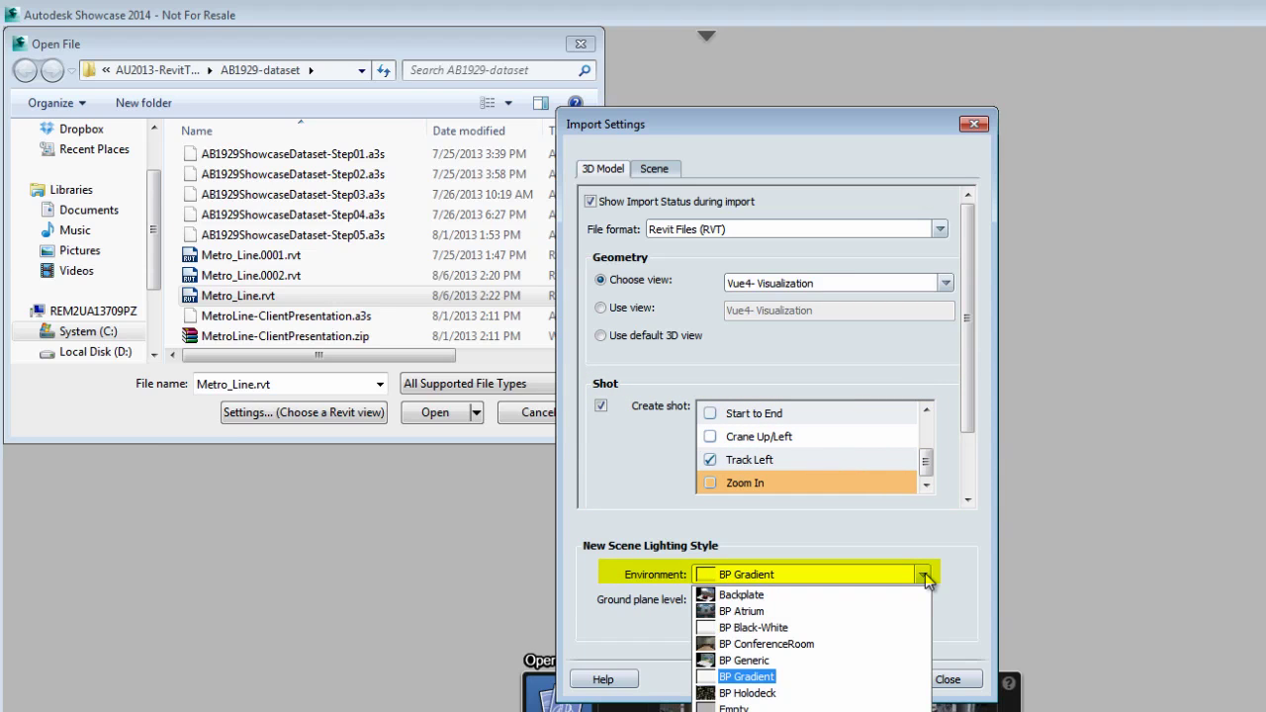
click(924, 575)
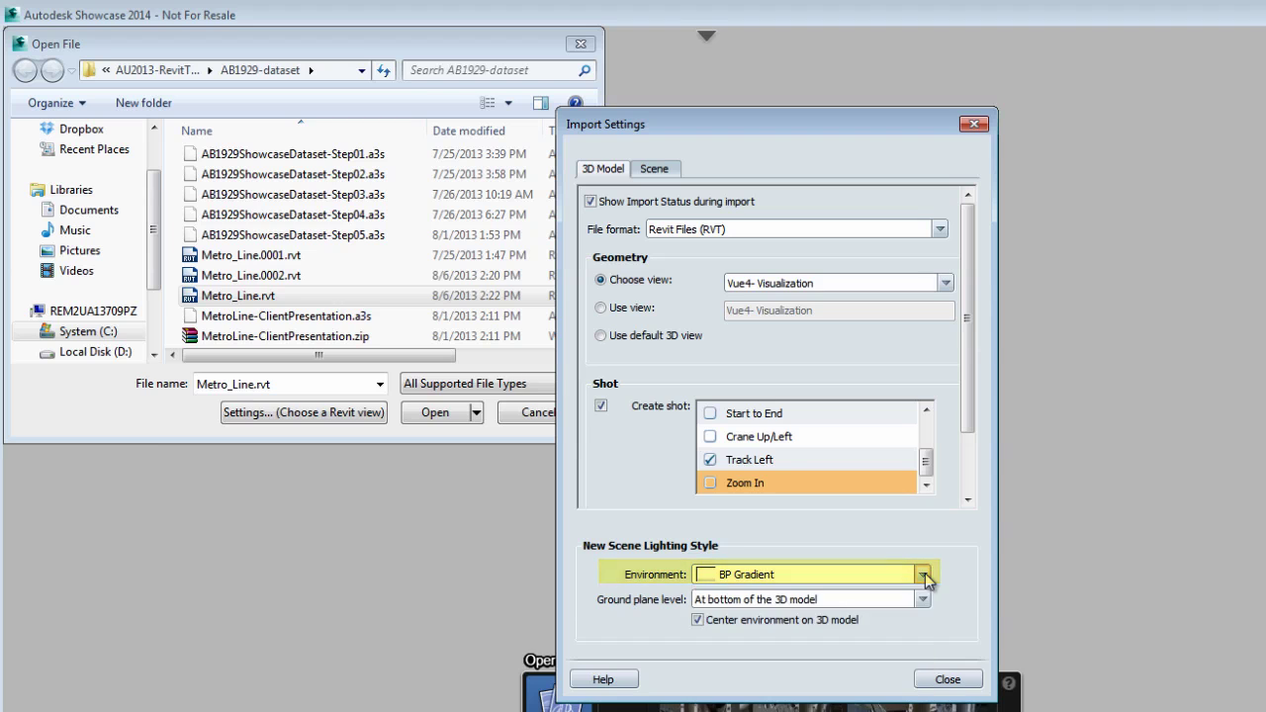
click(947, 680)
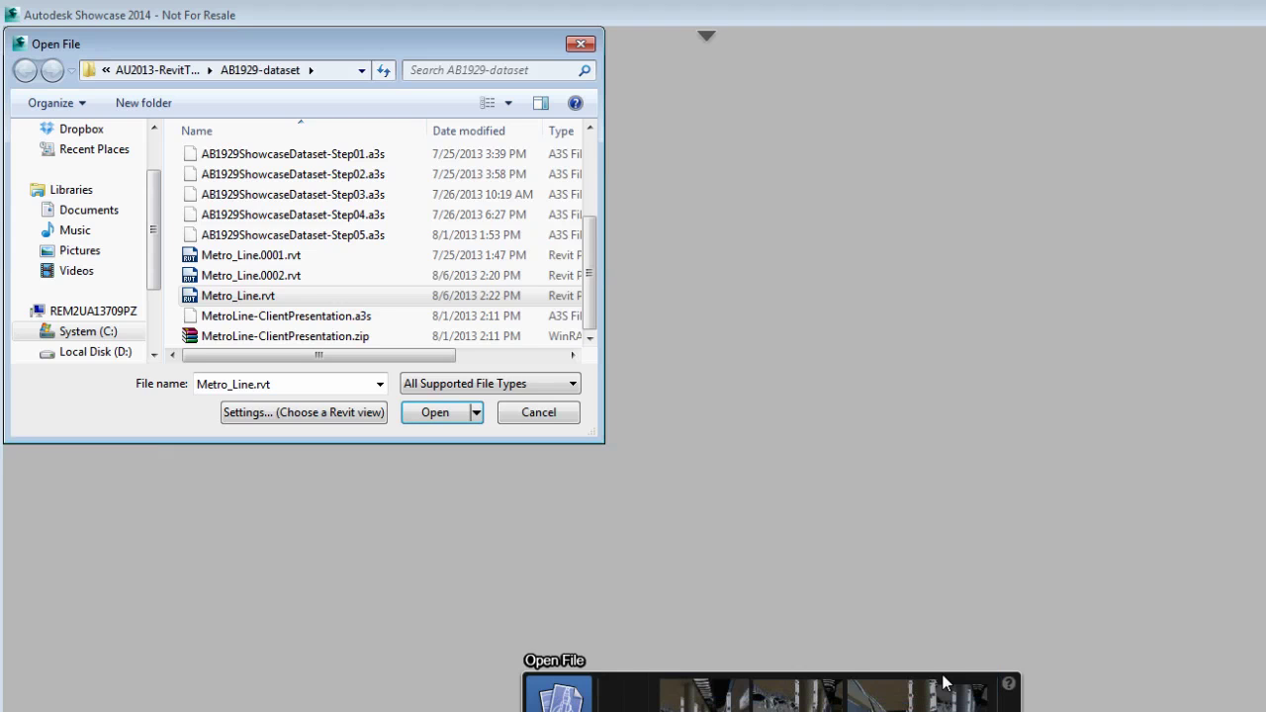
- Open Metro_Line.rvt and close Import Status once it shows converted and loaded
click(436, 414)
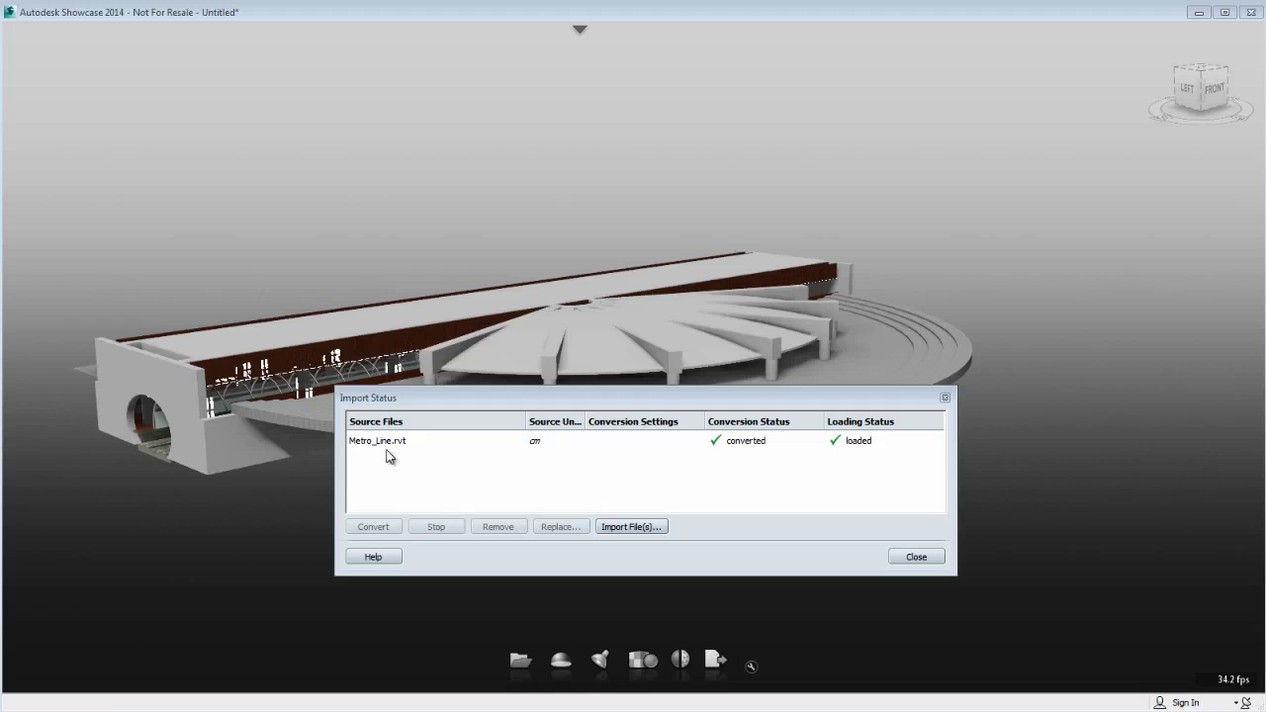
click(377, 442)
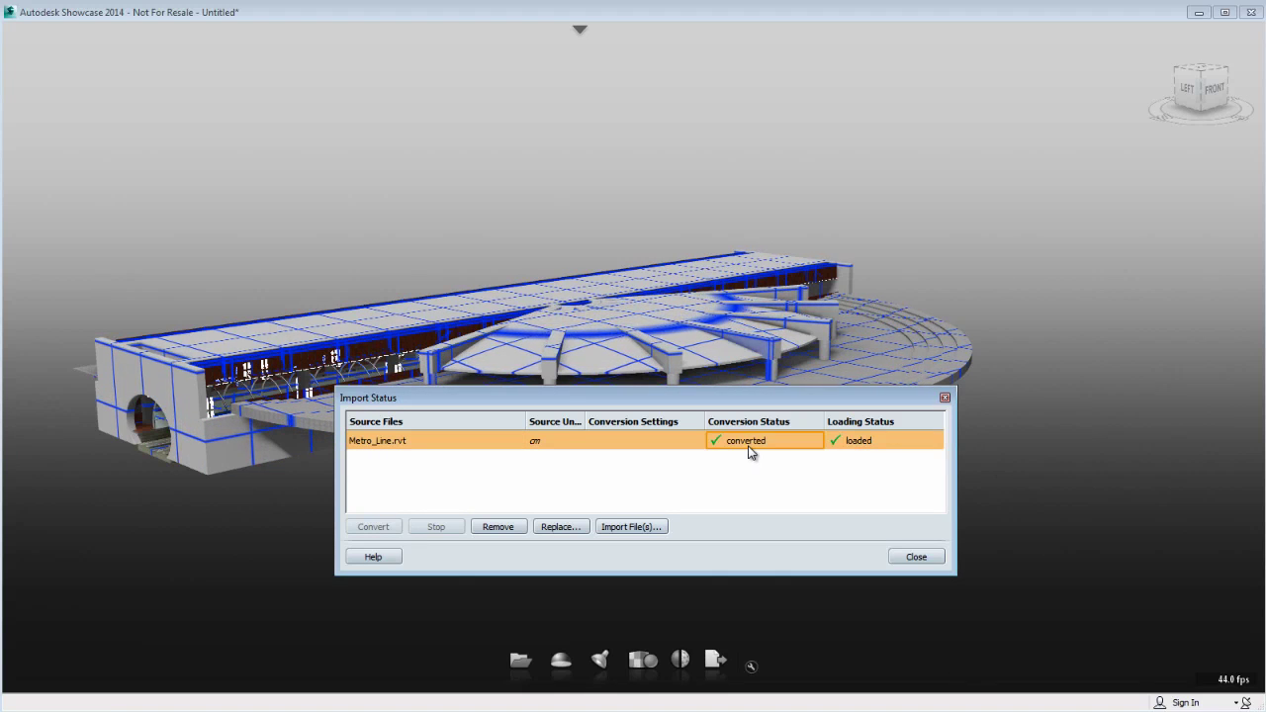
click(886, 447)
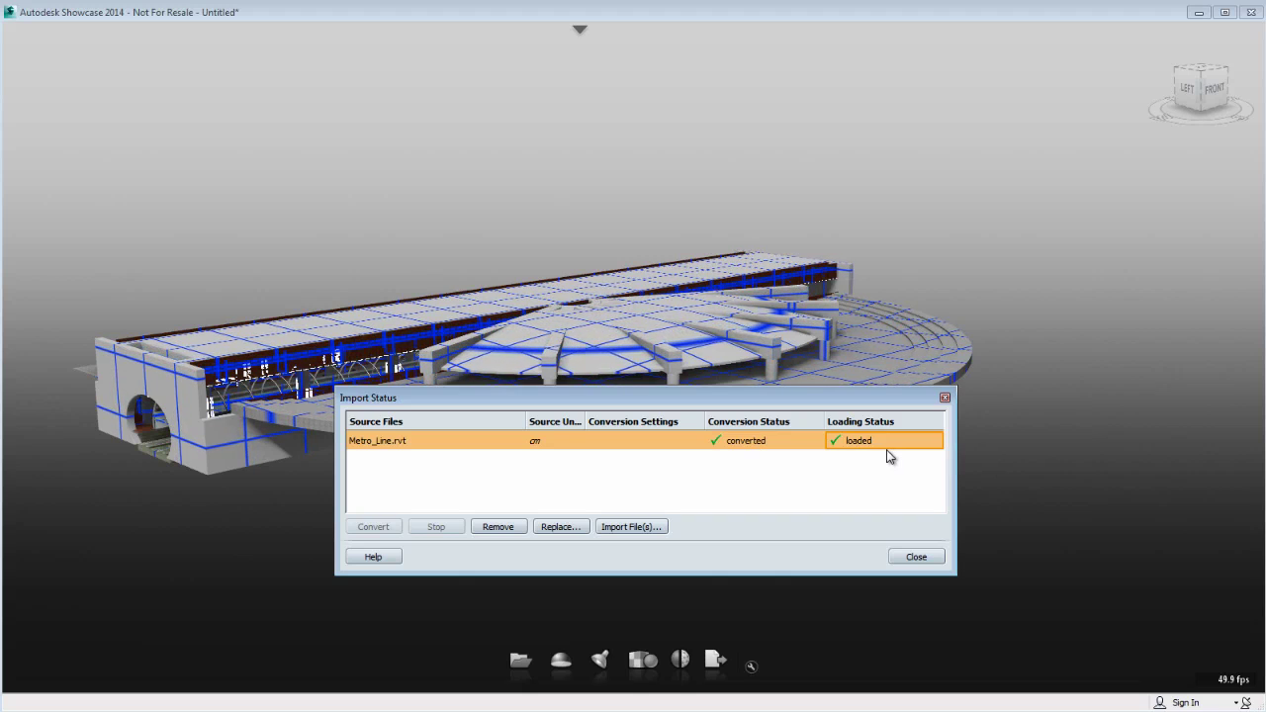
click(917, 557)
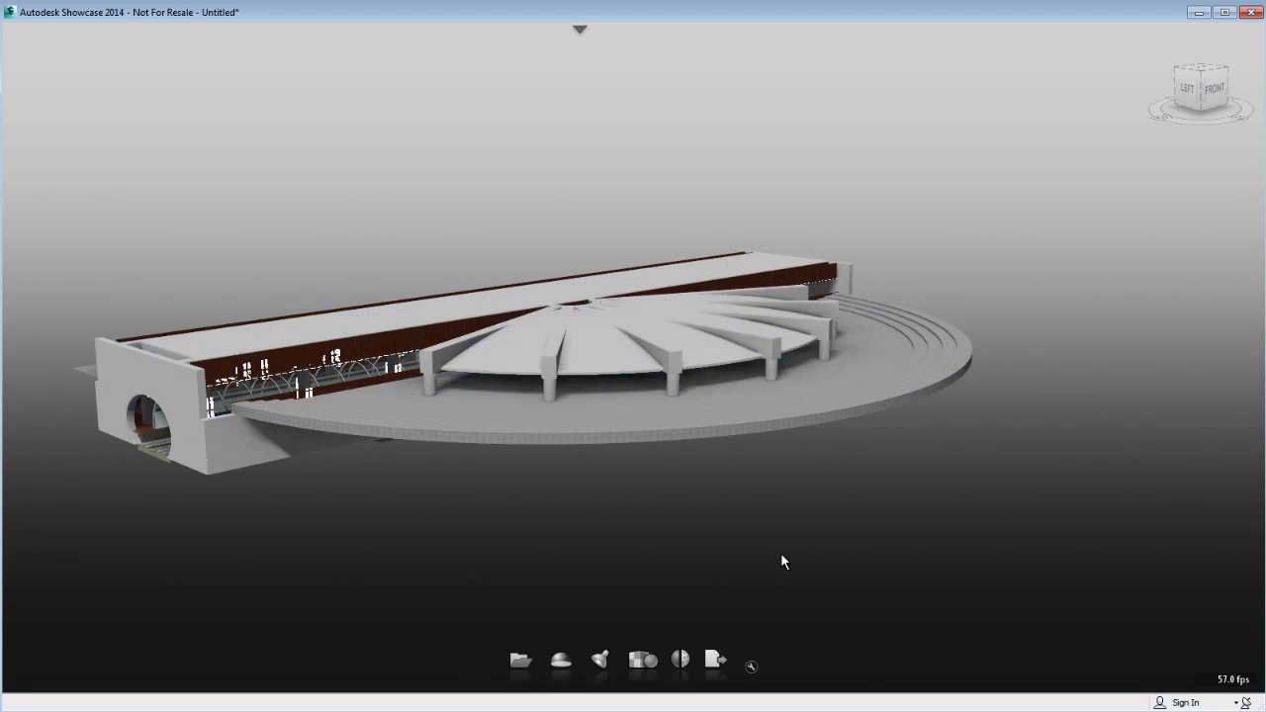
- Preview the Vue4- Visualization and Track Left shots, then show the environment panels
drag(495, 509, 461, 486)
key(s)
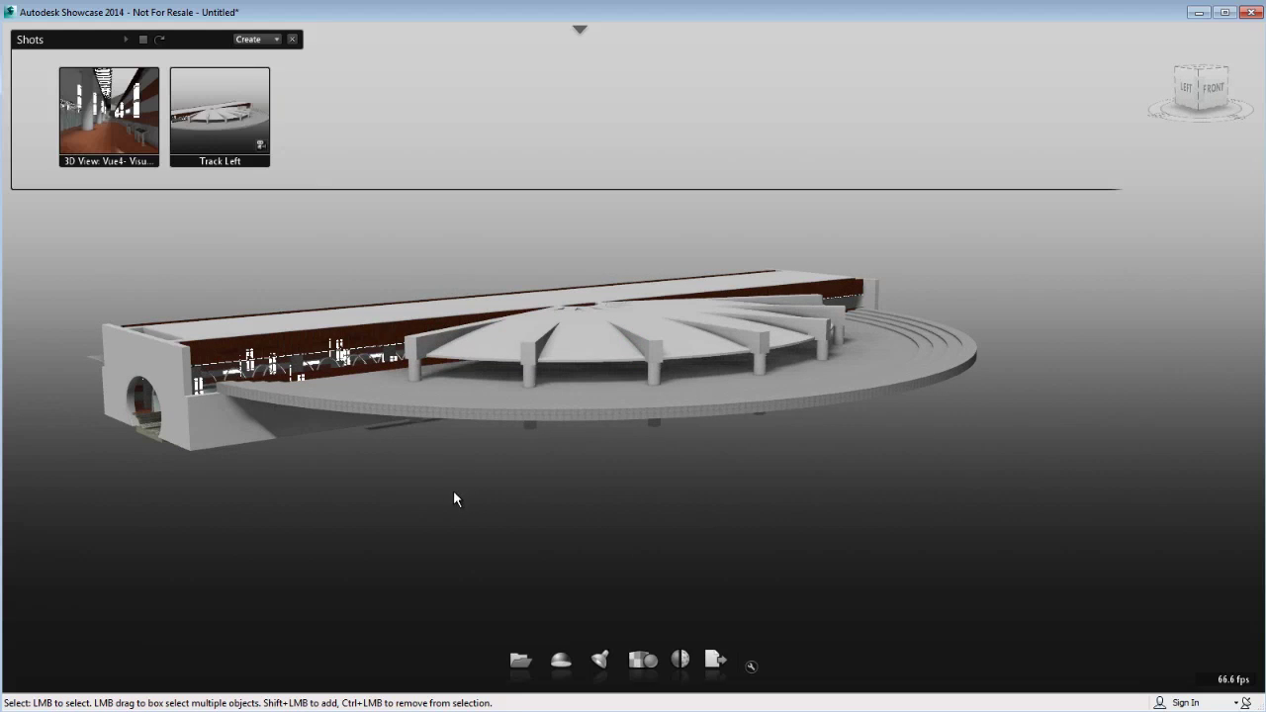
click(82, 138)
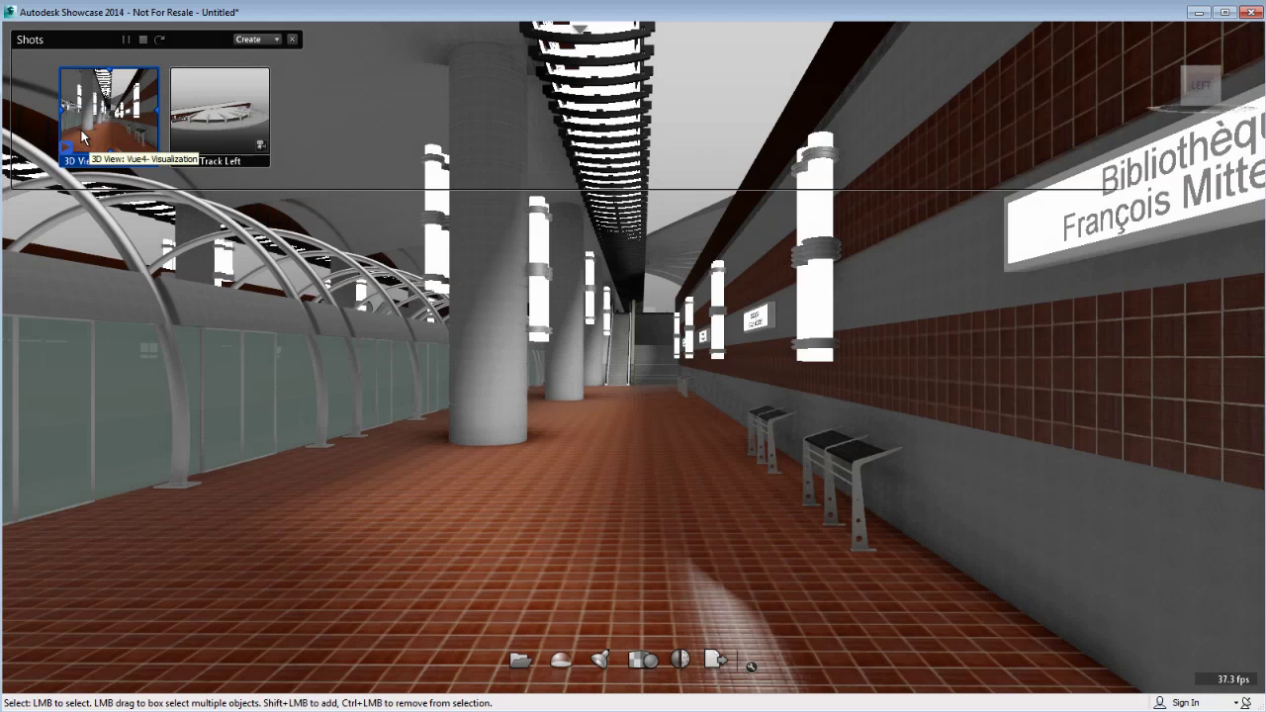
click(236, 136)
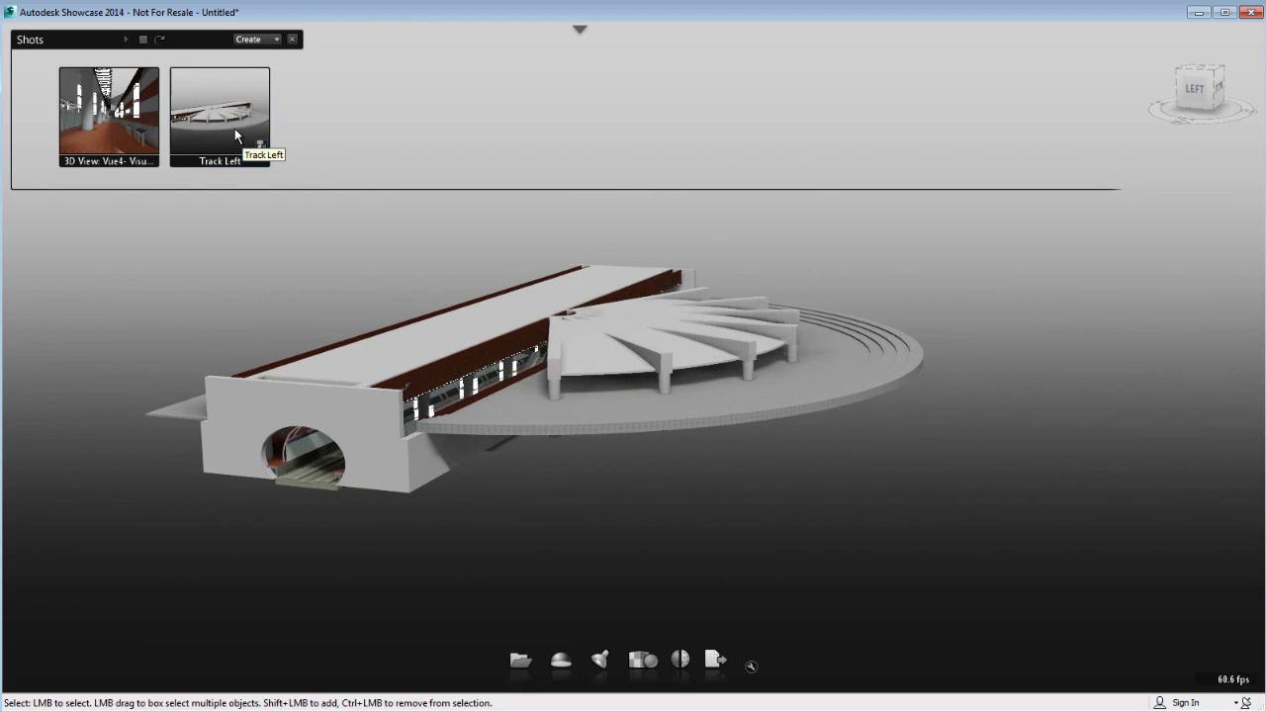
click(235, 136)
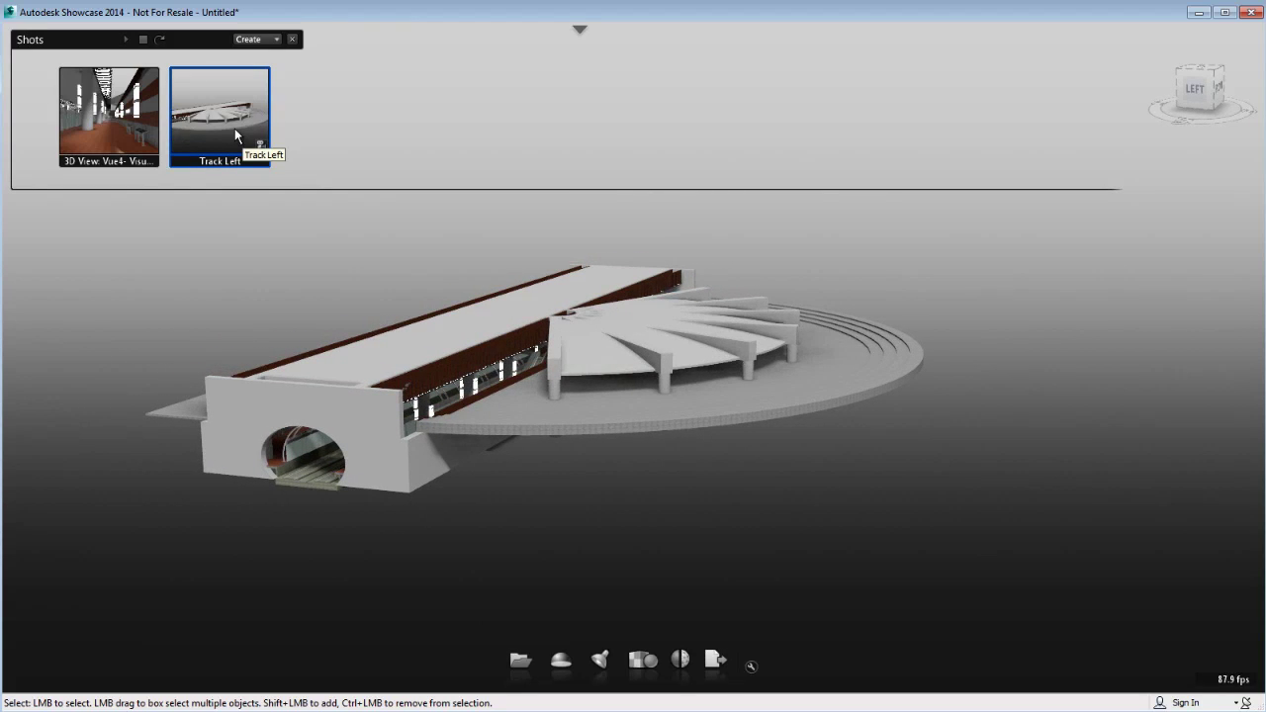
key(e)
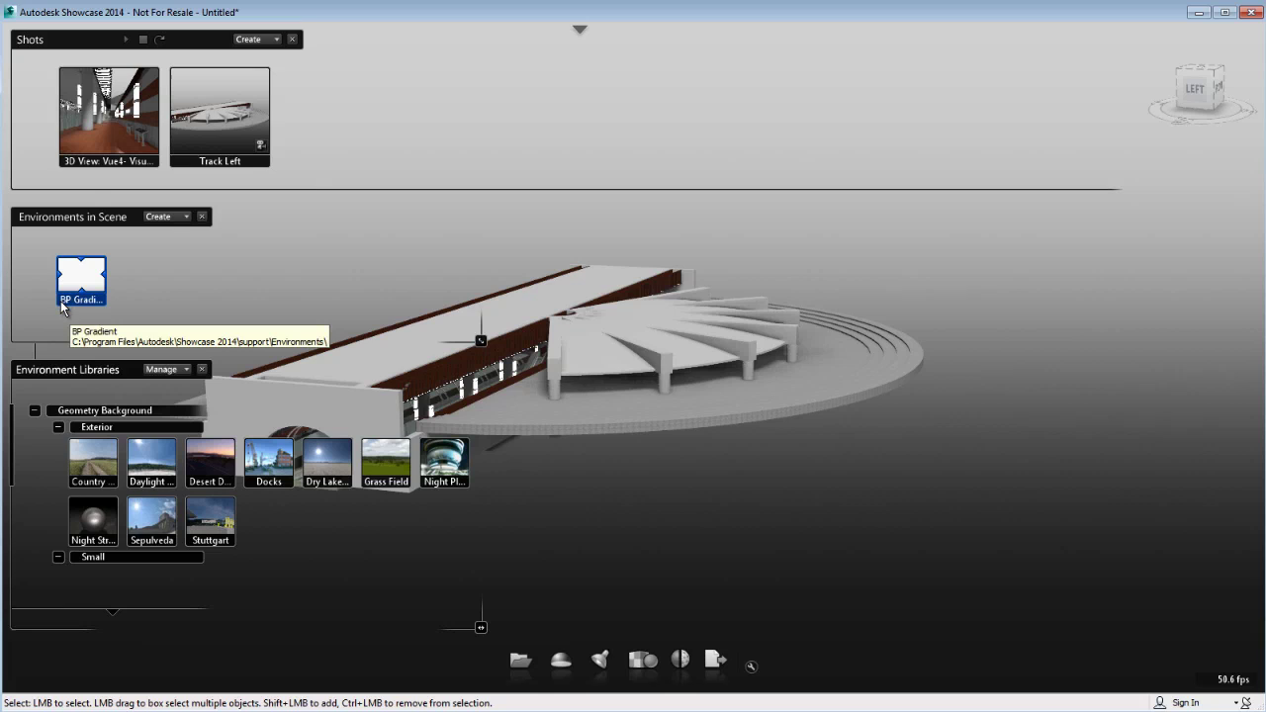
- Add Stuttgart from the environment library to the scene's environments
double_click(208, 516)
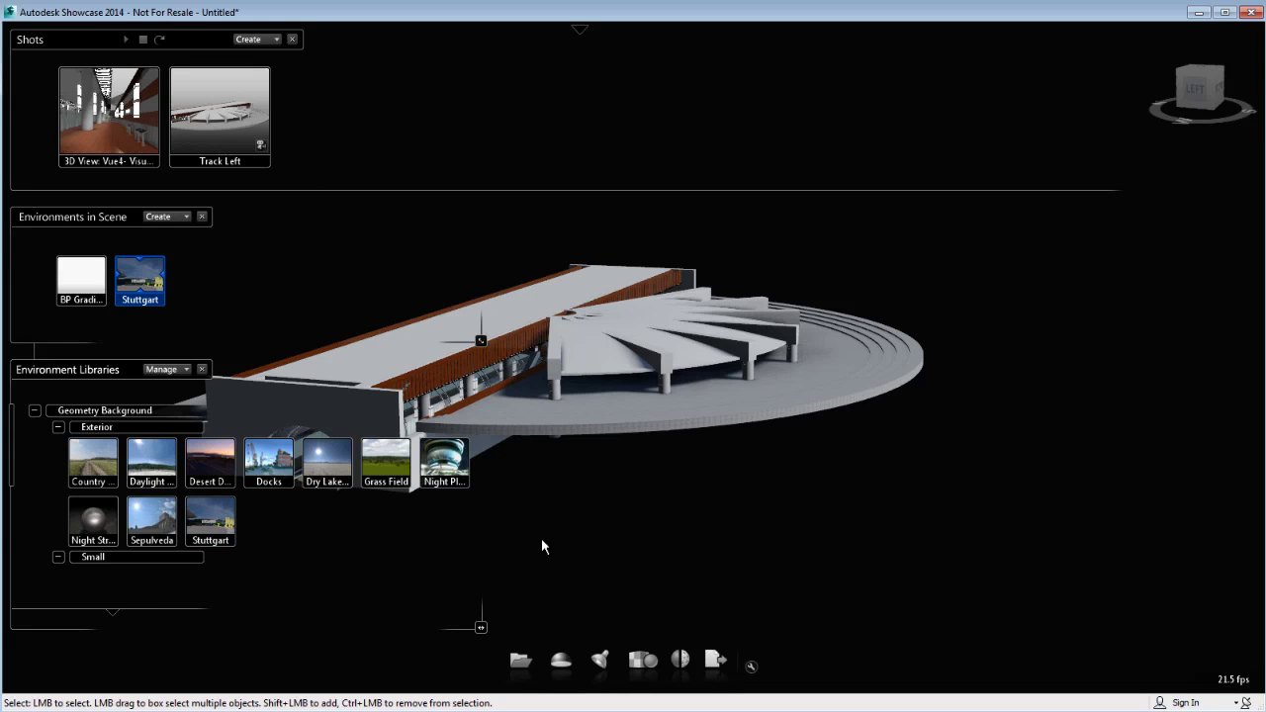
- In Stuttgart's properties, set the Background Shape and Position Size to 20
right_click(123, 276)
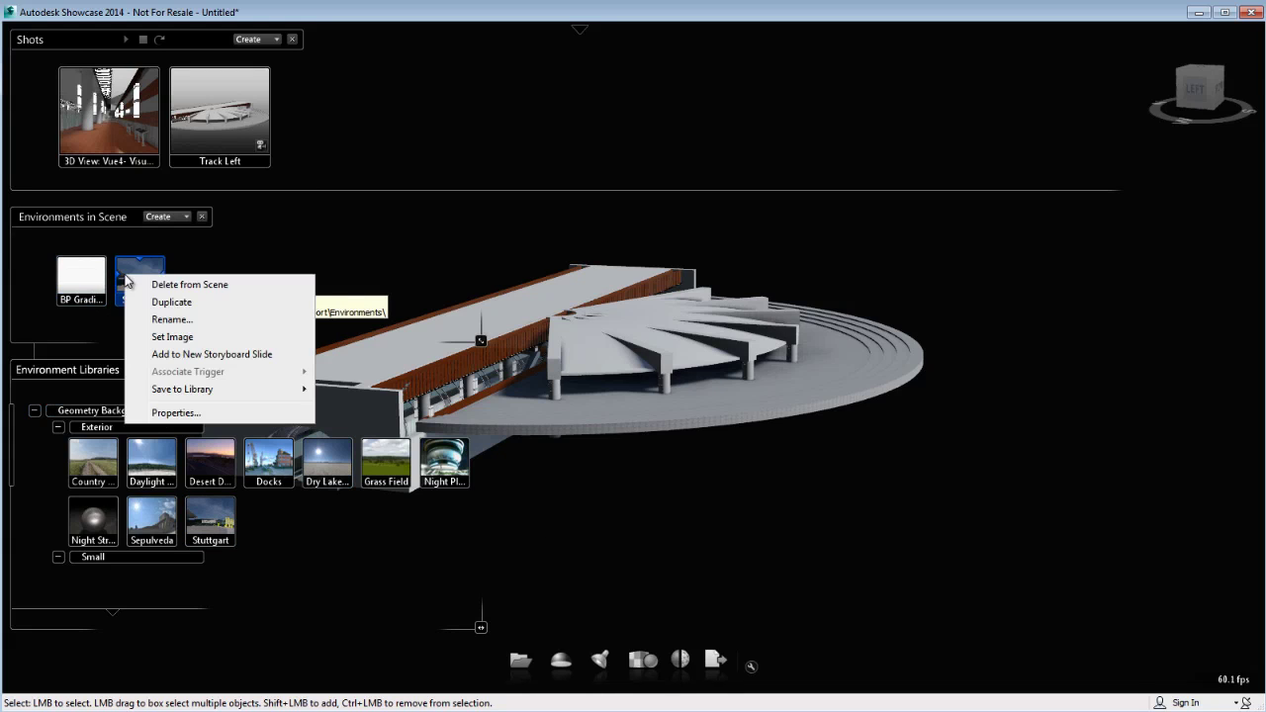
click(201, 412)
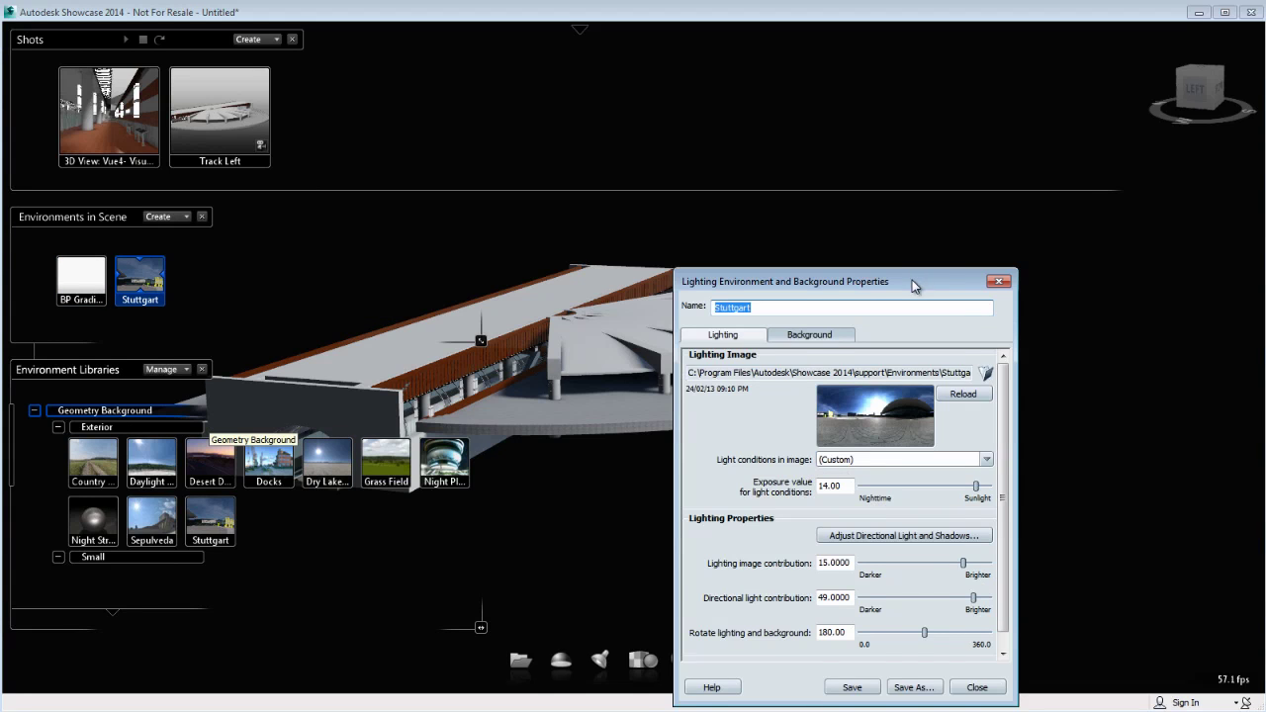
drag(913, 285, 921, 154)
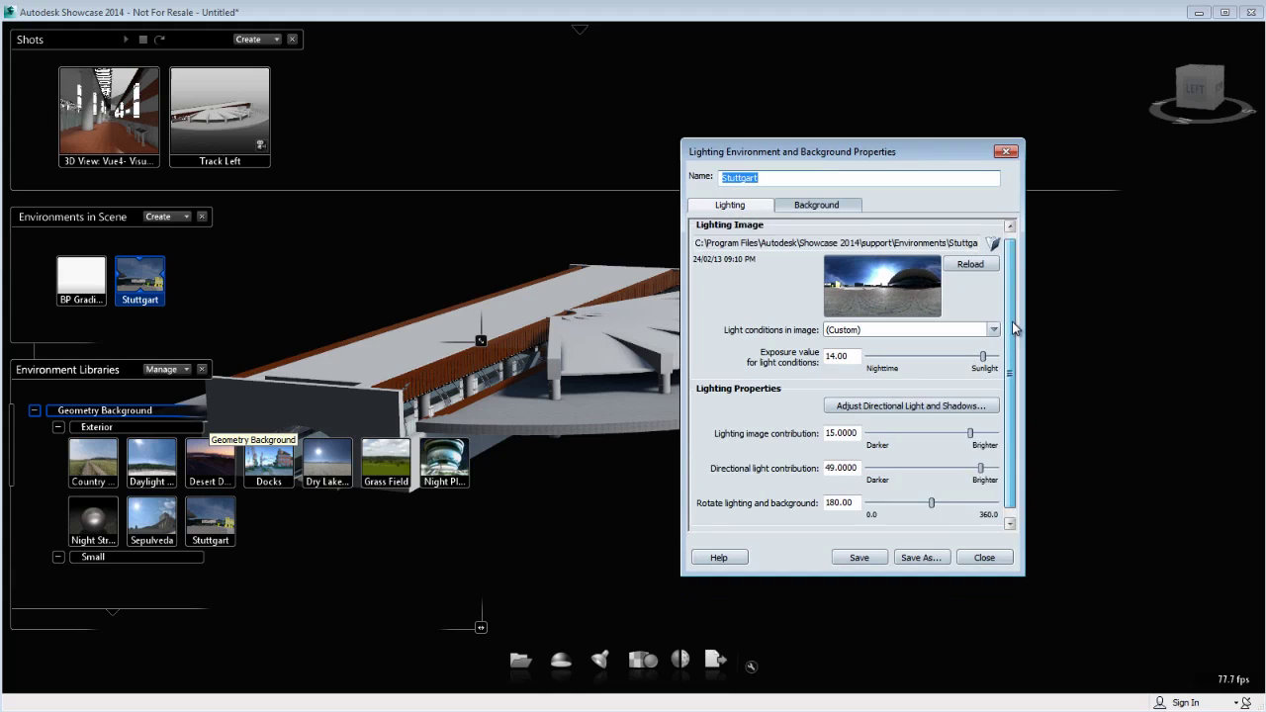
scroll(1017, 331, down, 1)
click(827, 208)
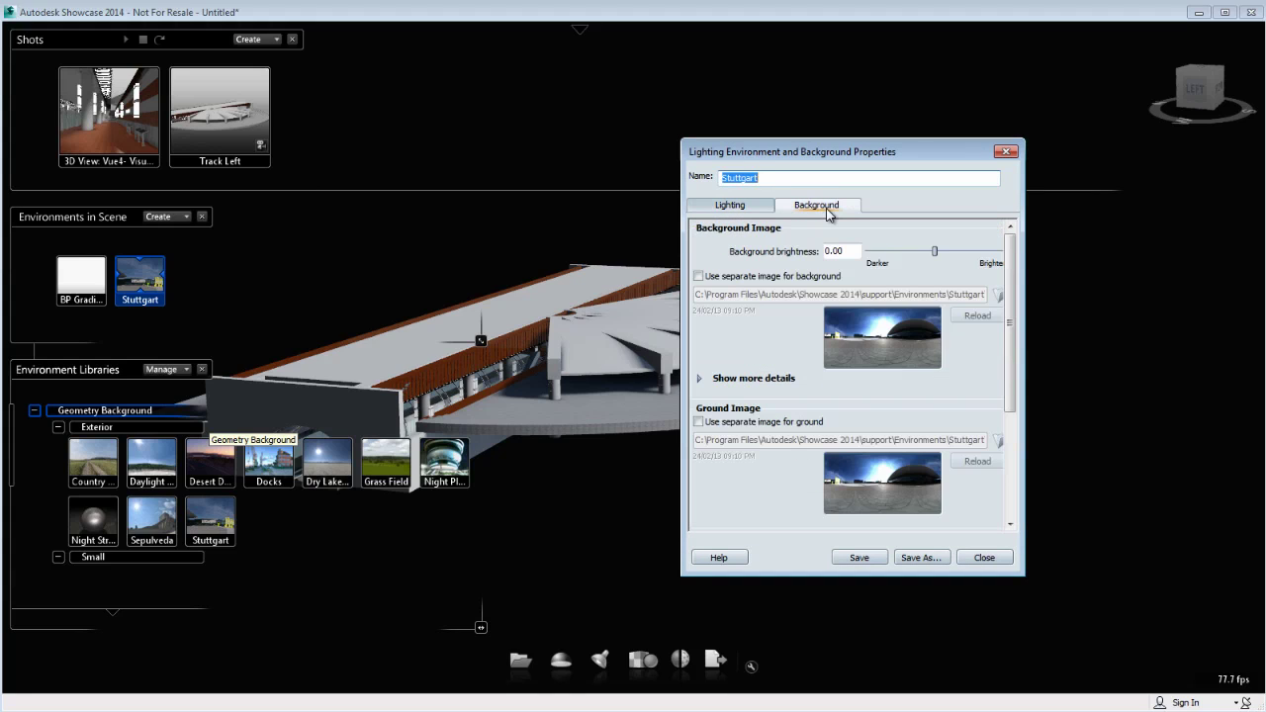
scroll(1013, 321, down, 2)
drag(1013, 322, 1015, 414)
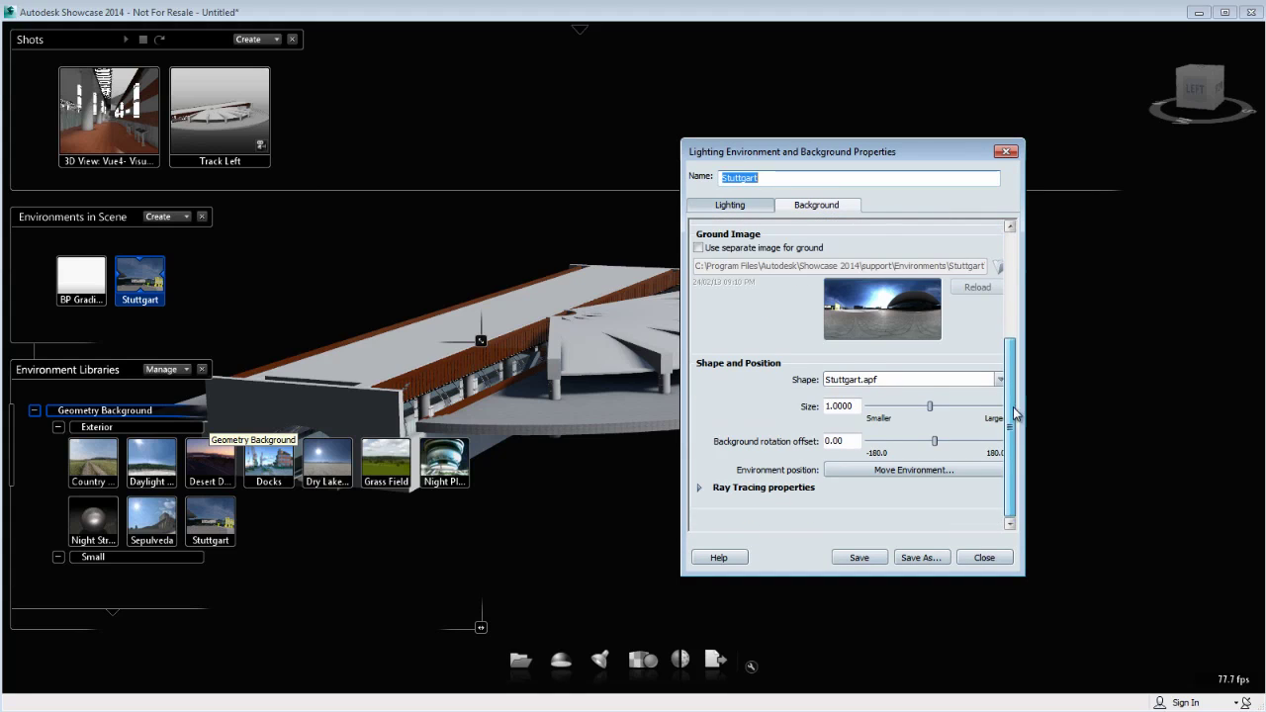
drag(939, 414, 1007, 416)
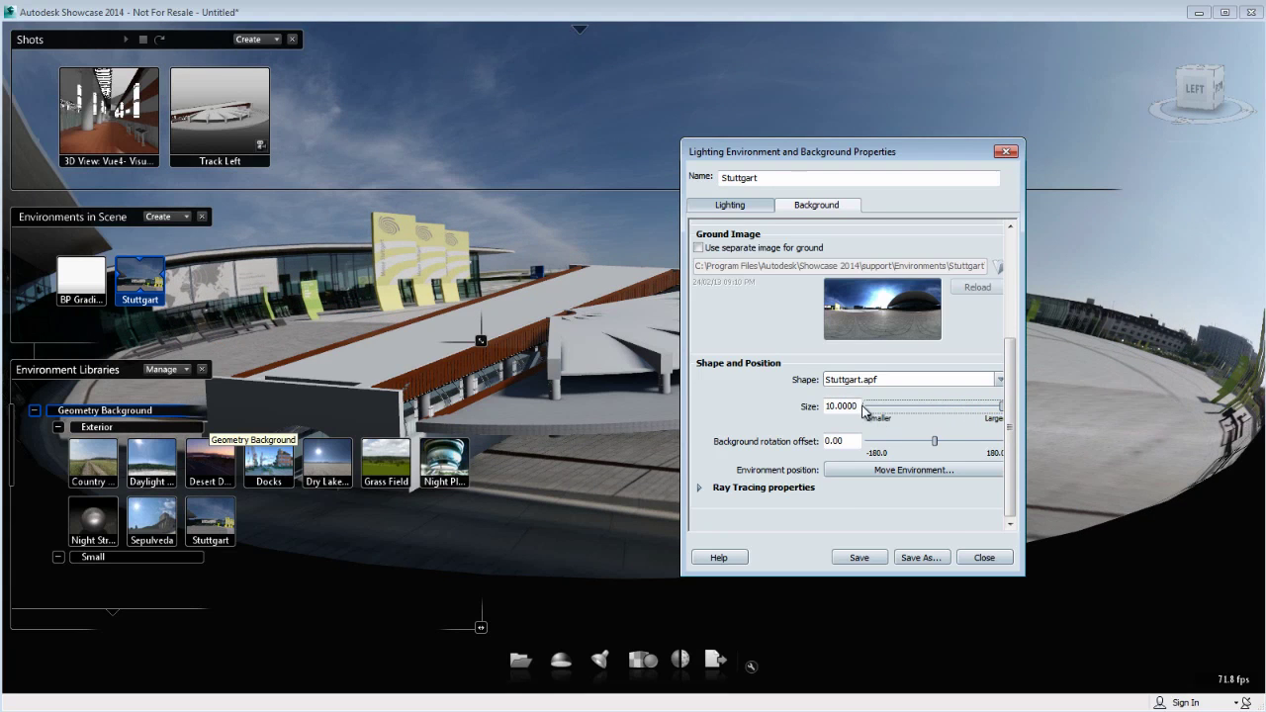
drag(858, 406, 788, 407)
text(20)
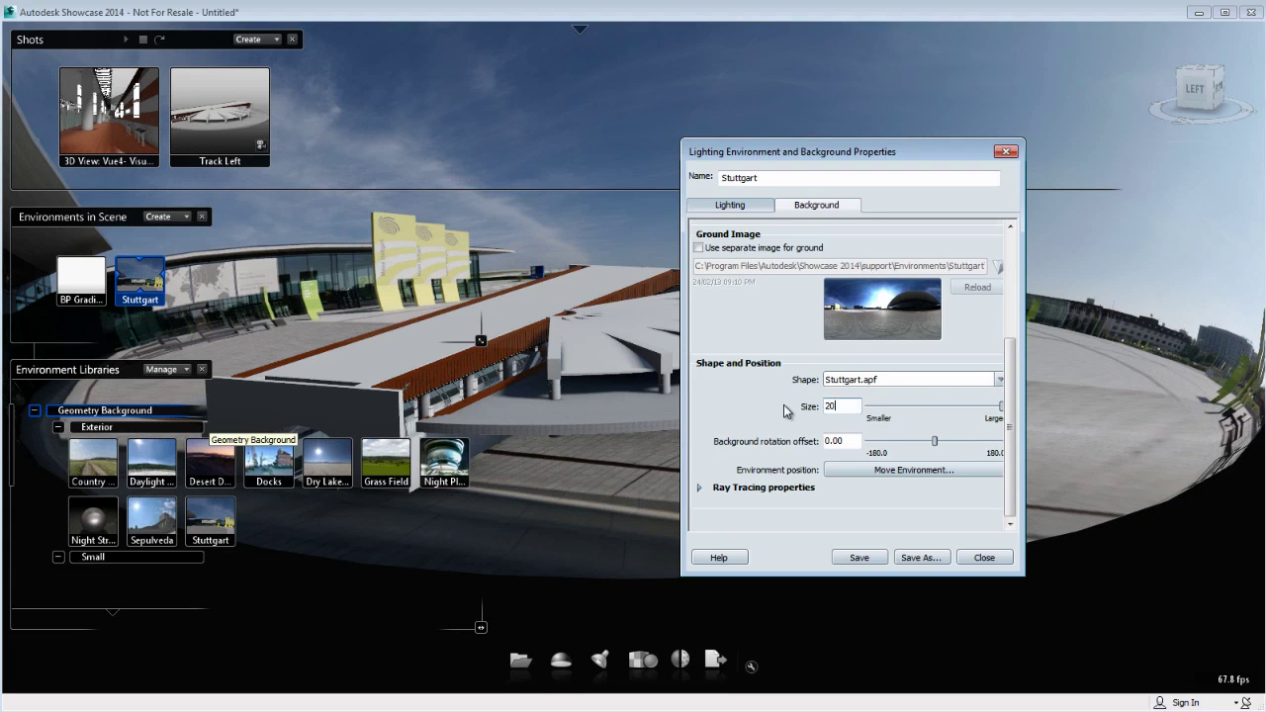
key(Return)
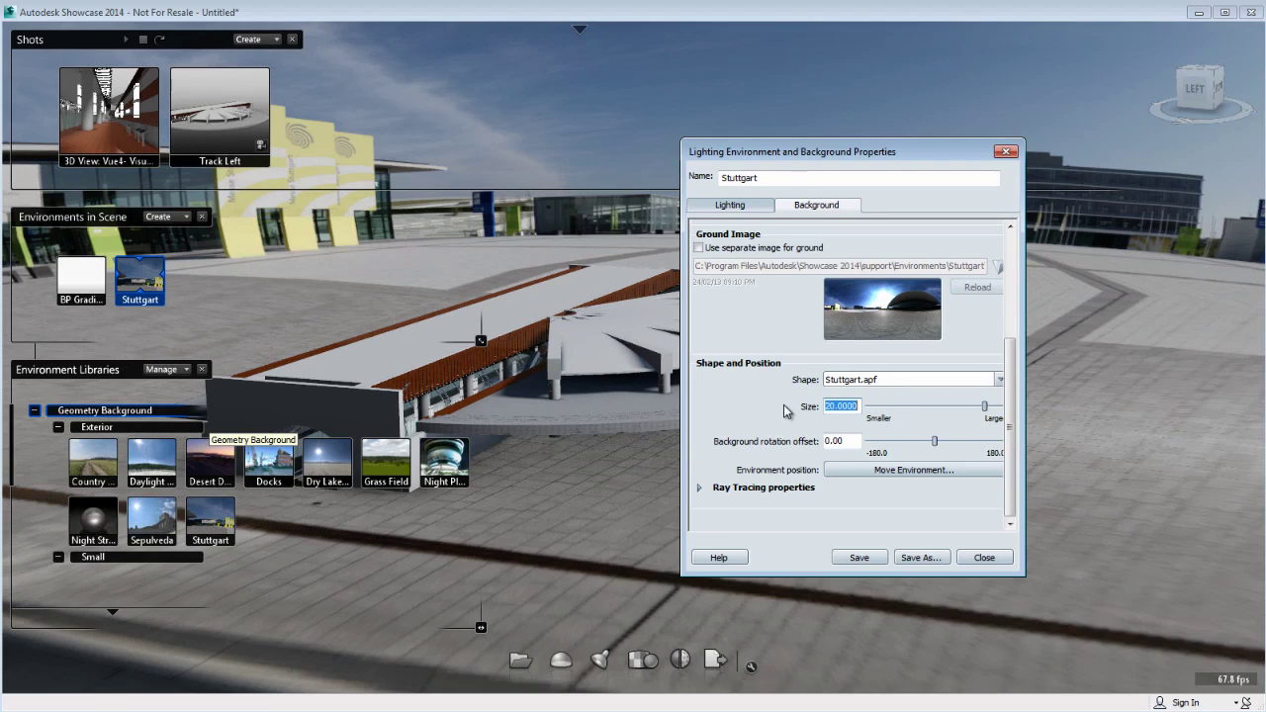
- Close the properties, review the Vue4 and Track Left shots on Stuttgart, and show menus
click(1006, 151)
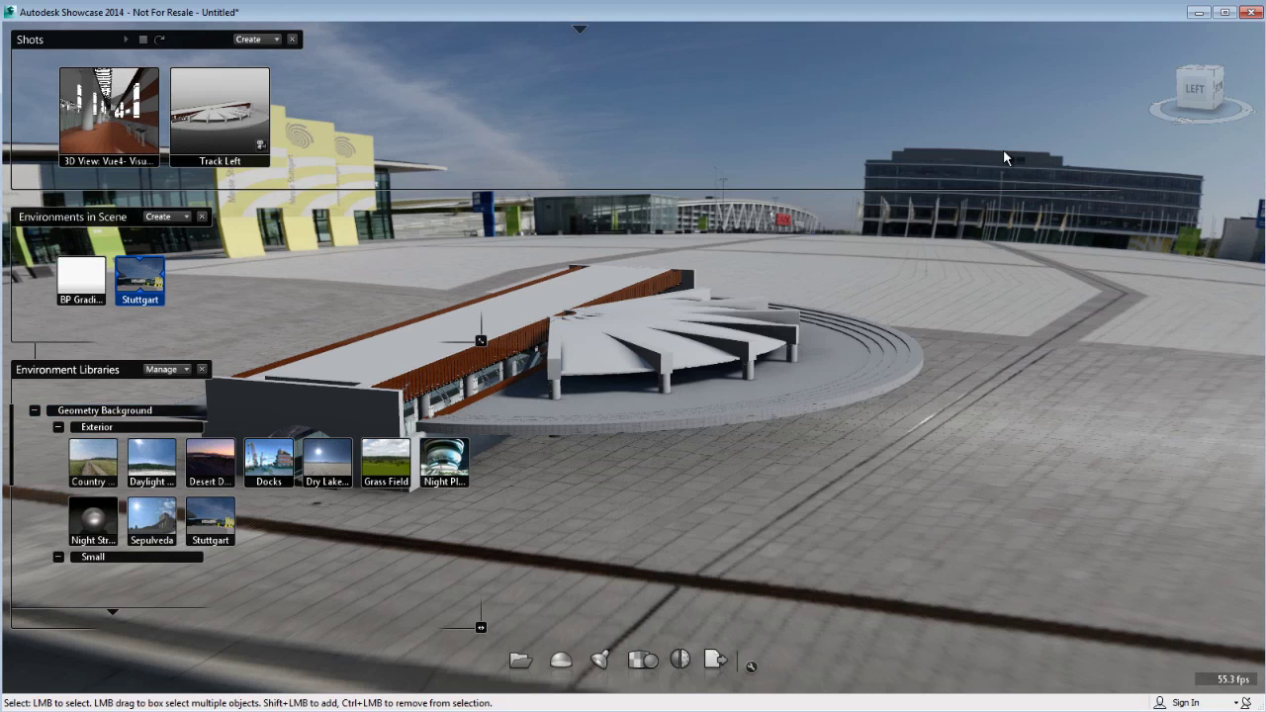
click(96, 124)
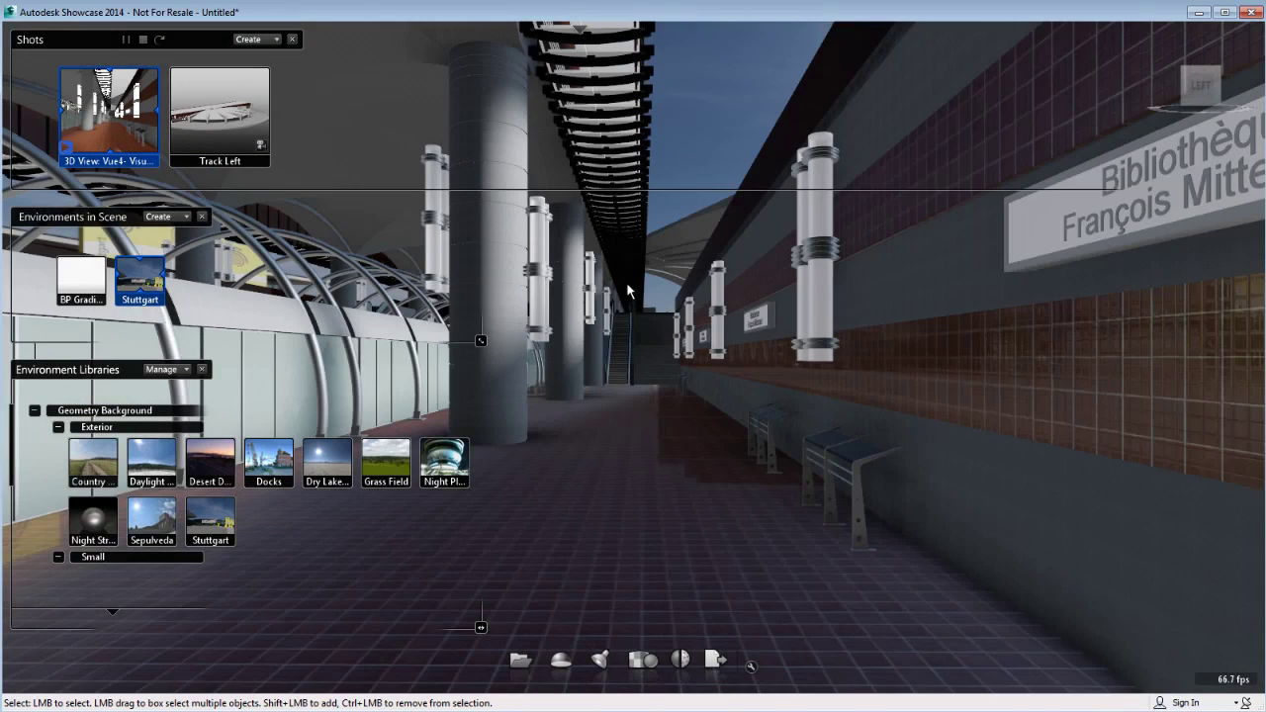
click(261, 103)
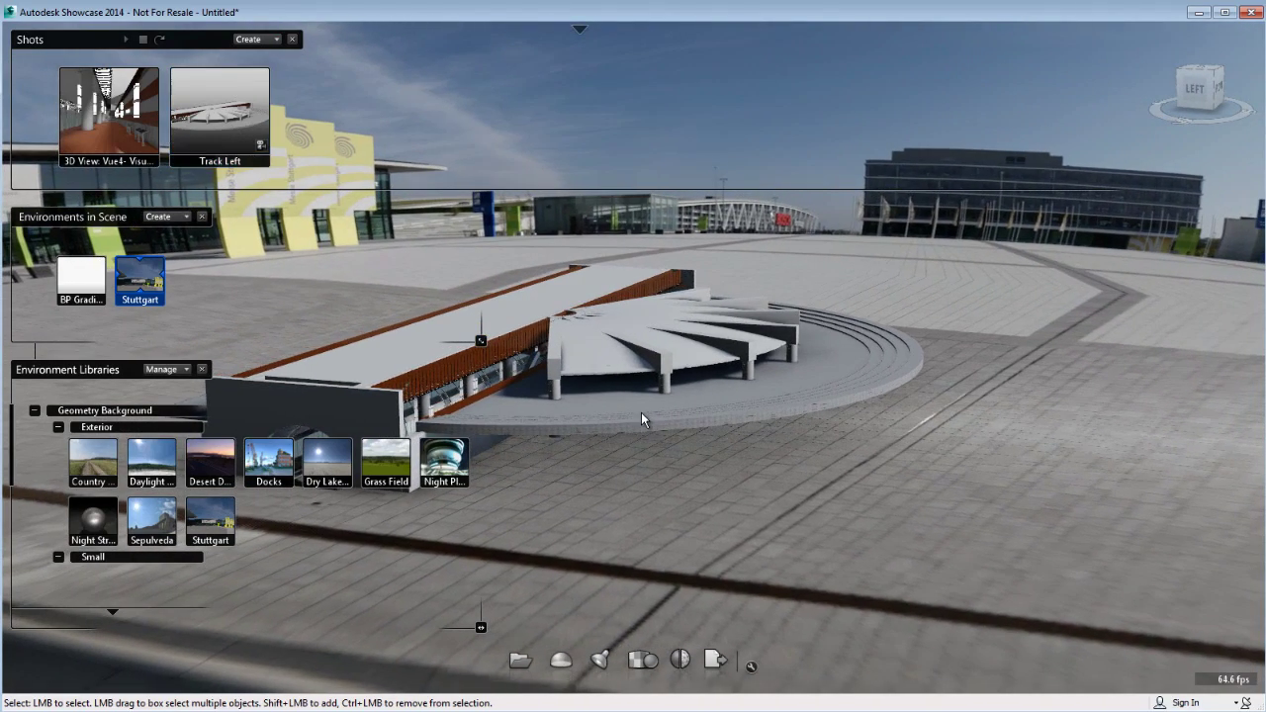
click(580, 31)
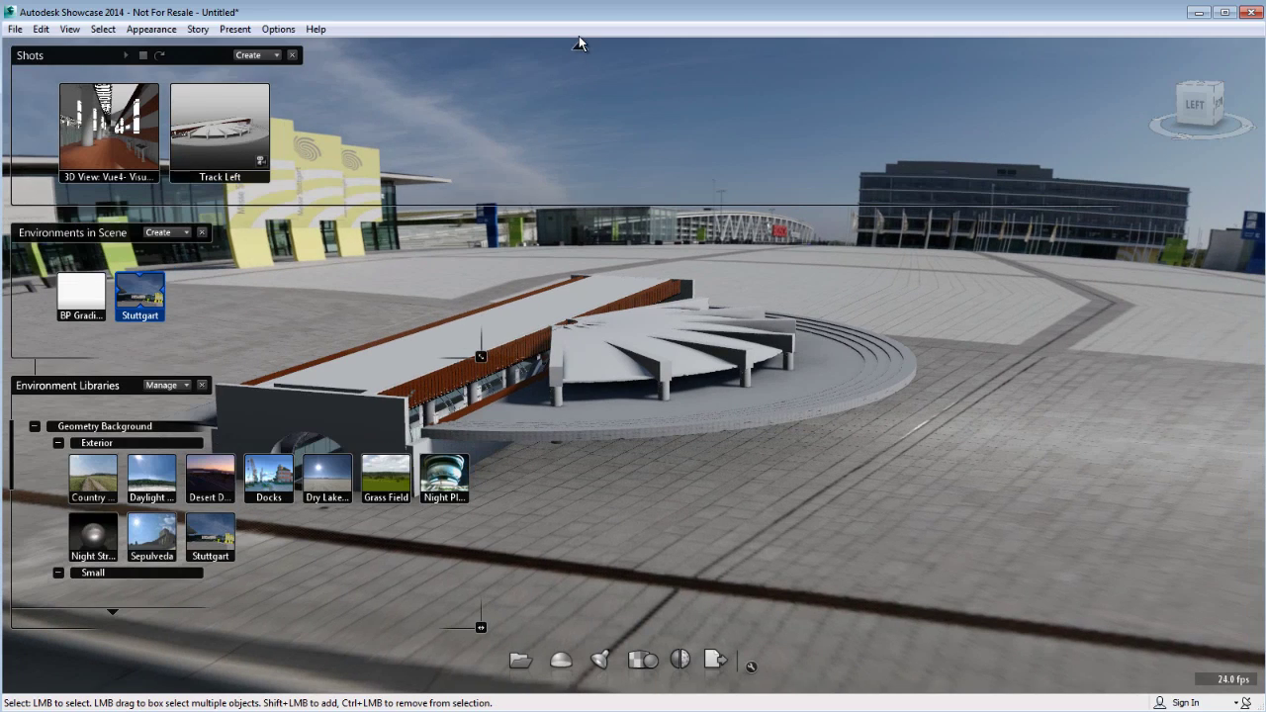
- Change the Scene Settings near clipping plane distance from 1 cm to 50 cm
click(15, 31)
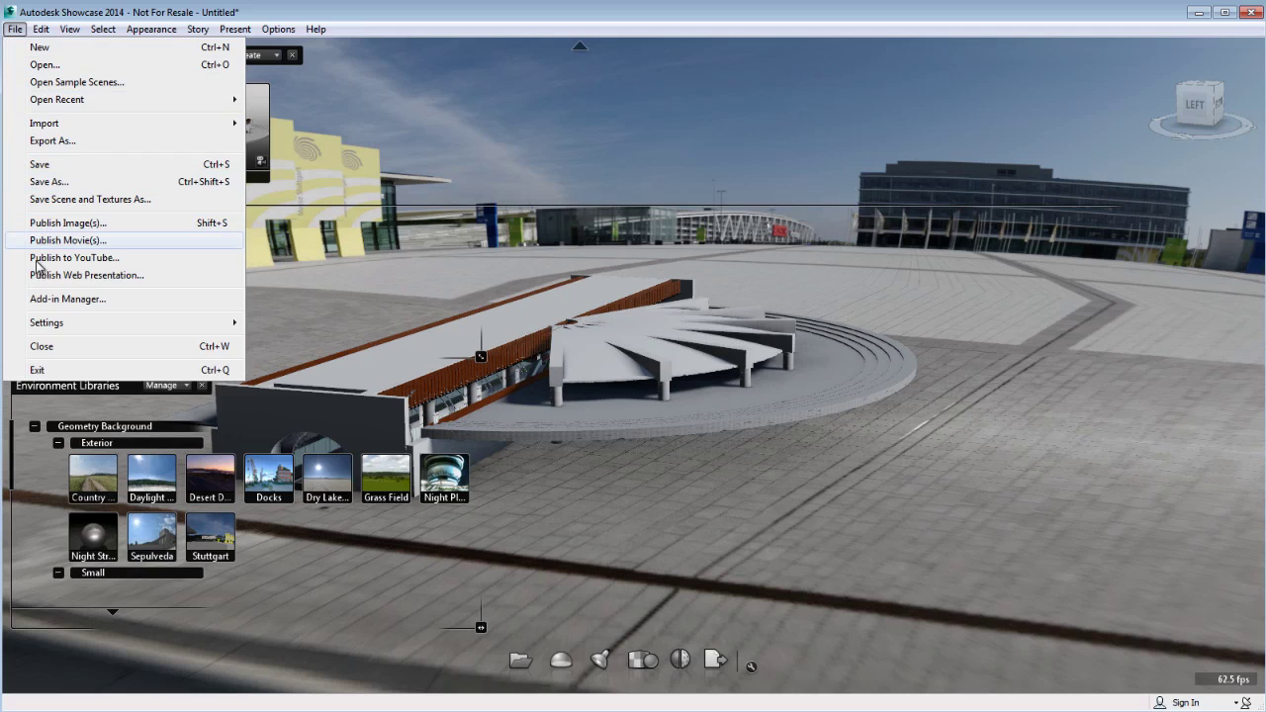
mouse_move(49, 332)
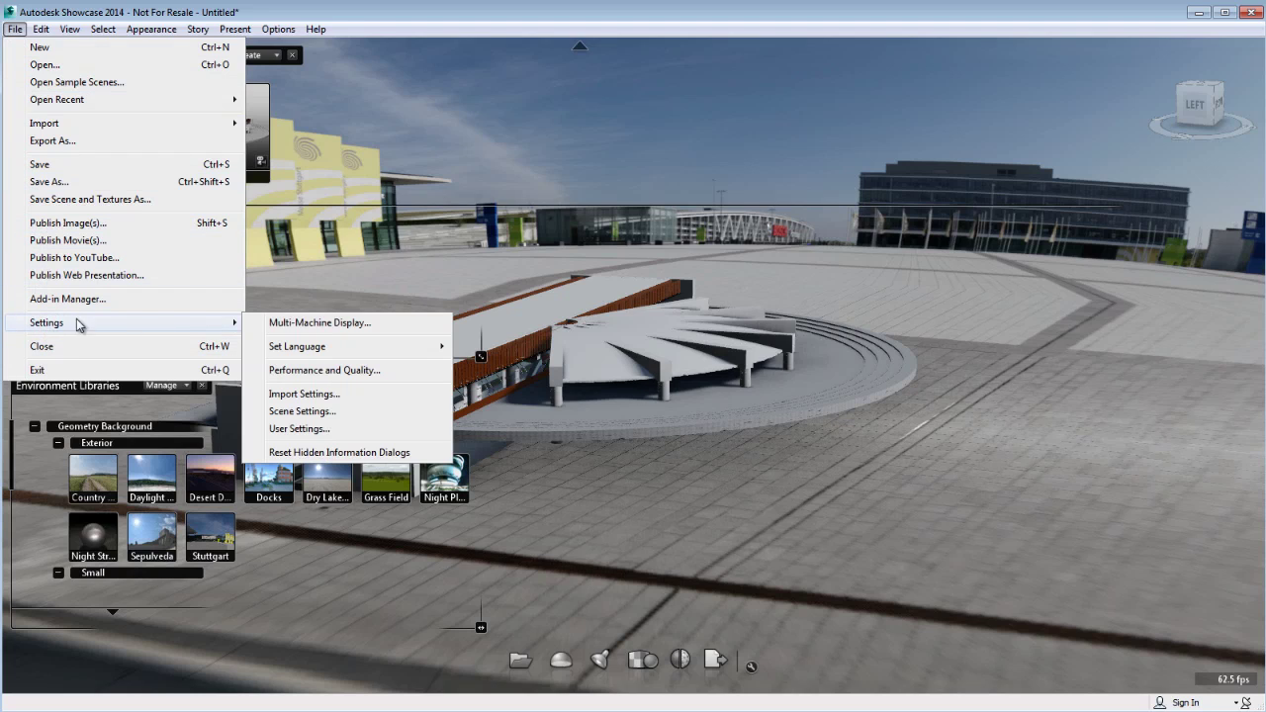
click(294, 412)
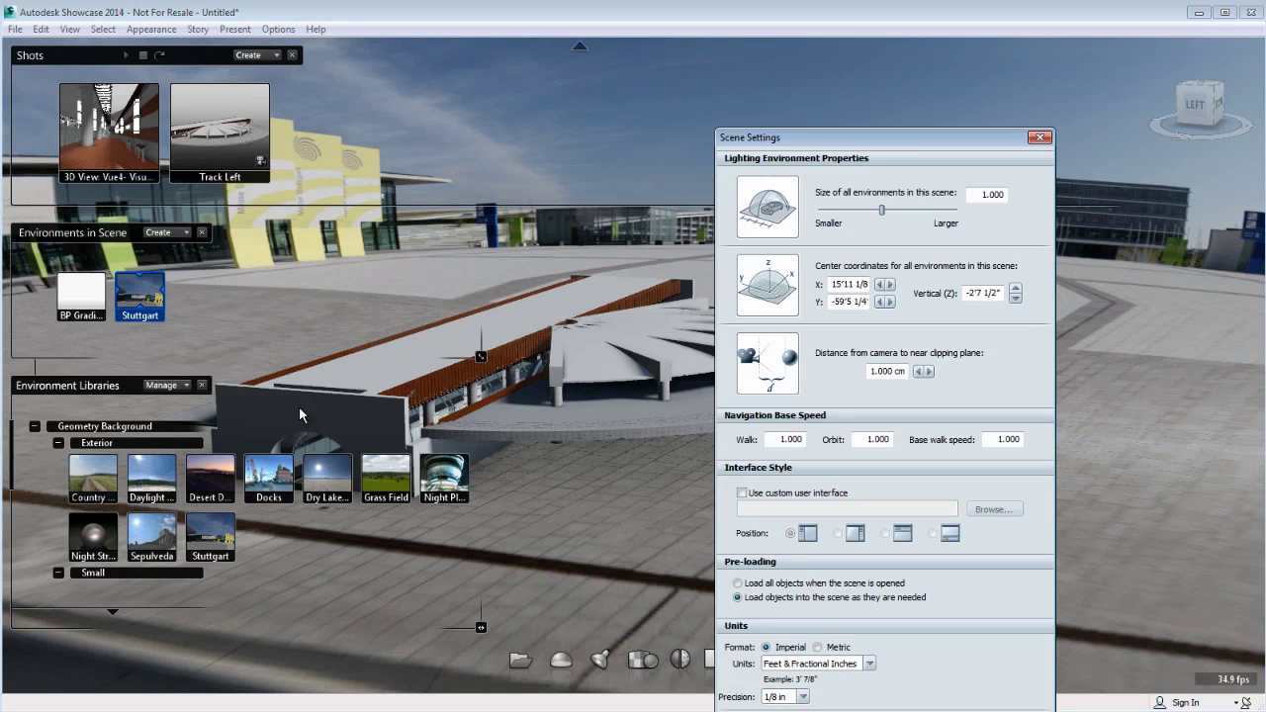
click(871, 371)
drag(874, 371, 859, 373)
text(50)
click(234, 141)
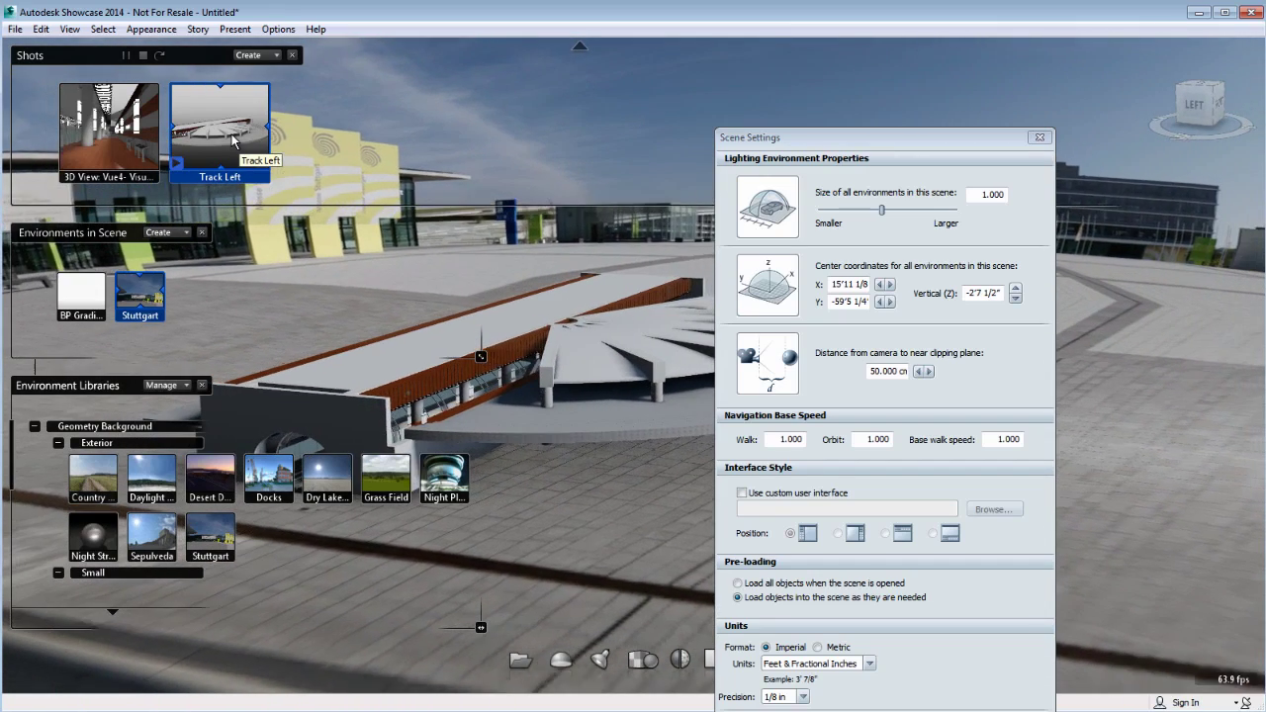
- From the platform shot, set Stuttgart's background rotation offset to 34.08 and close properties
click(115, 144)
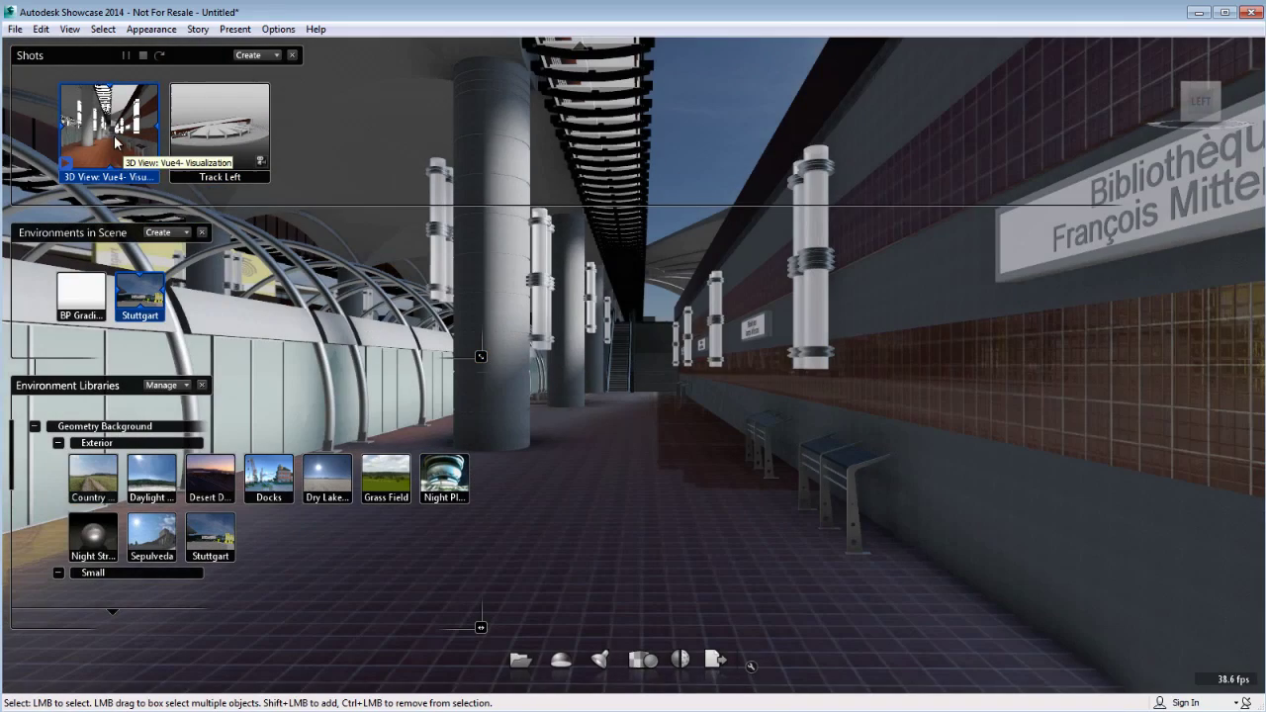
right_click(133, 296)
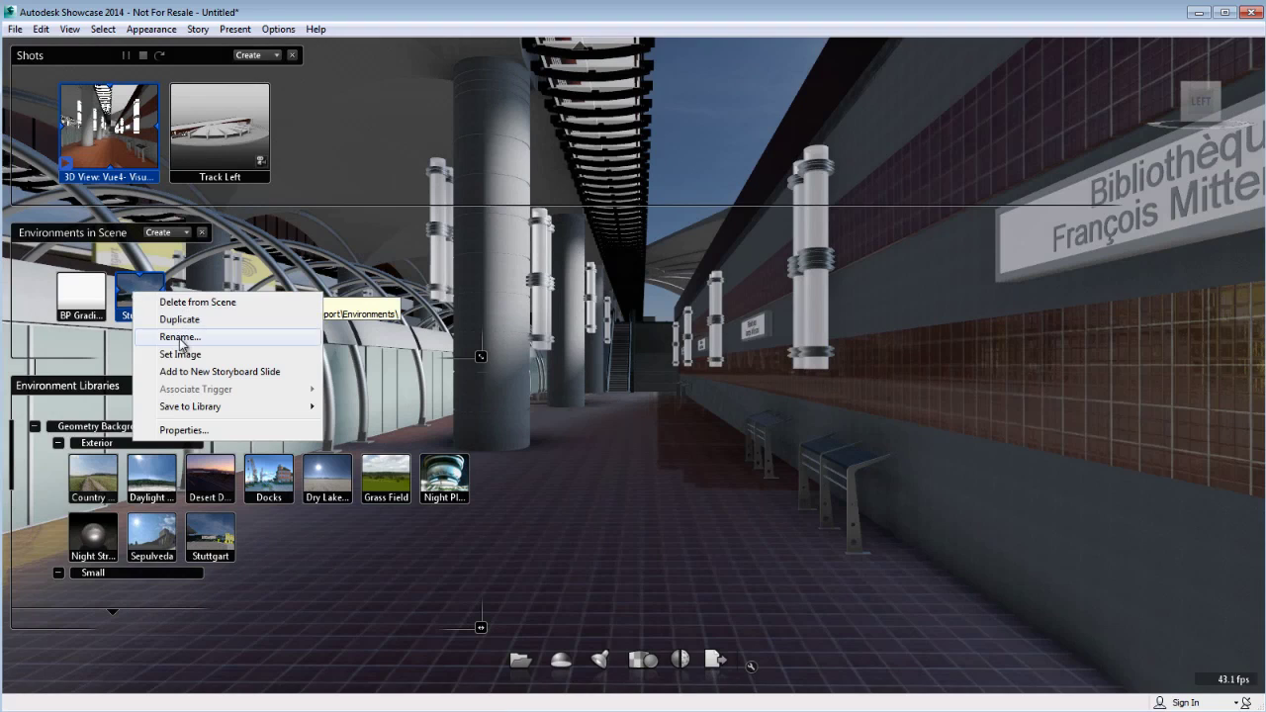
click(185, 429)
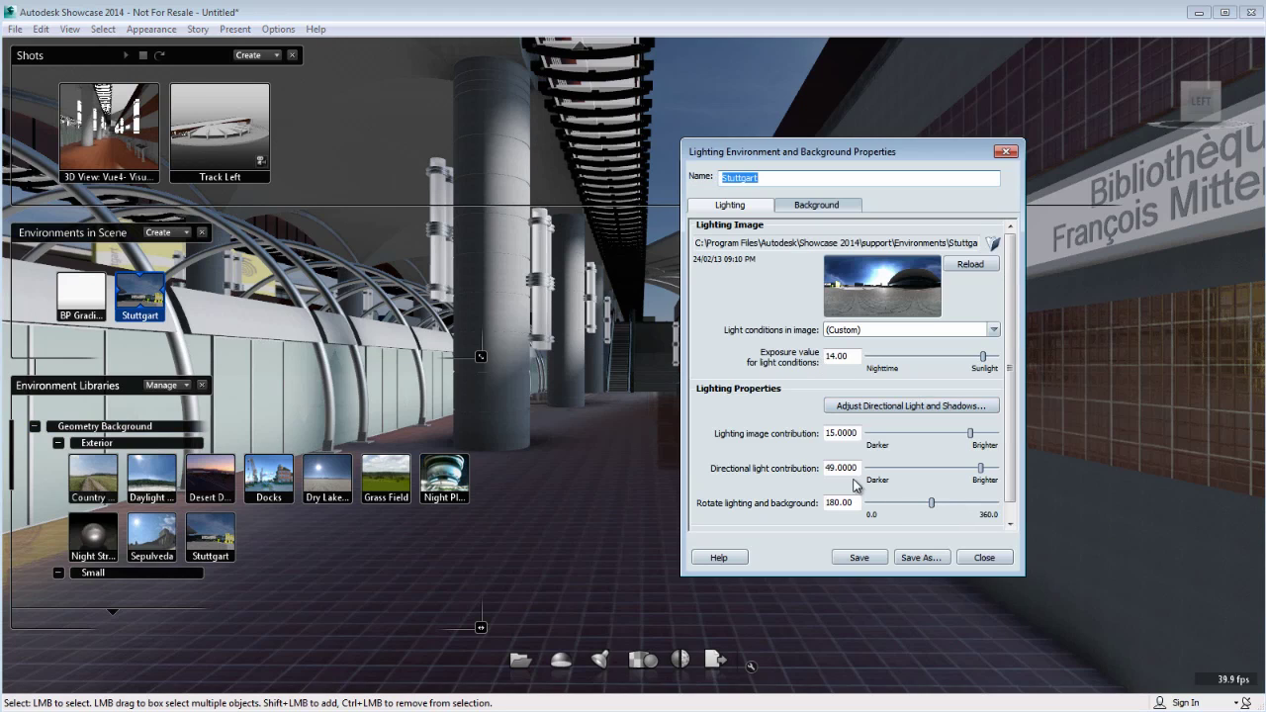
click(839, 206)
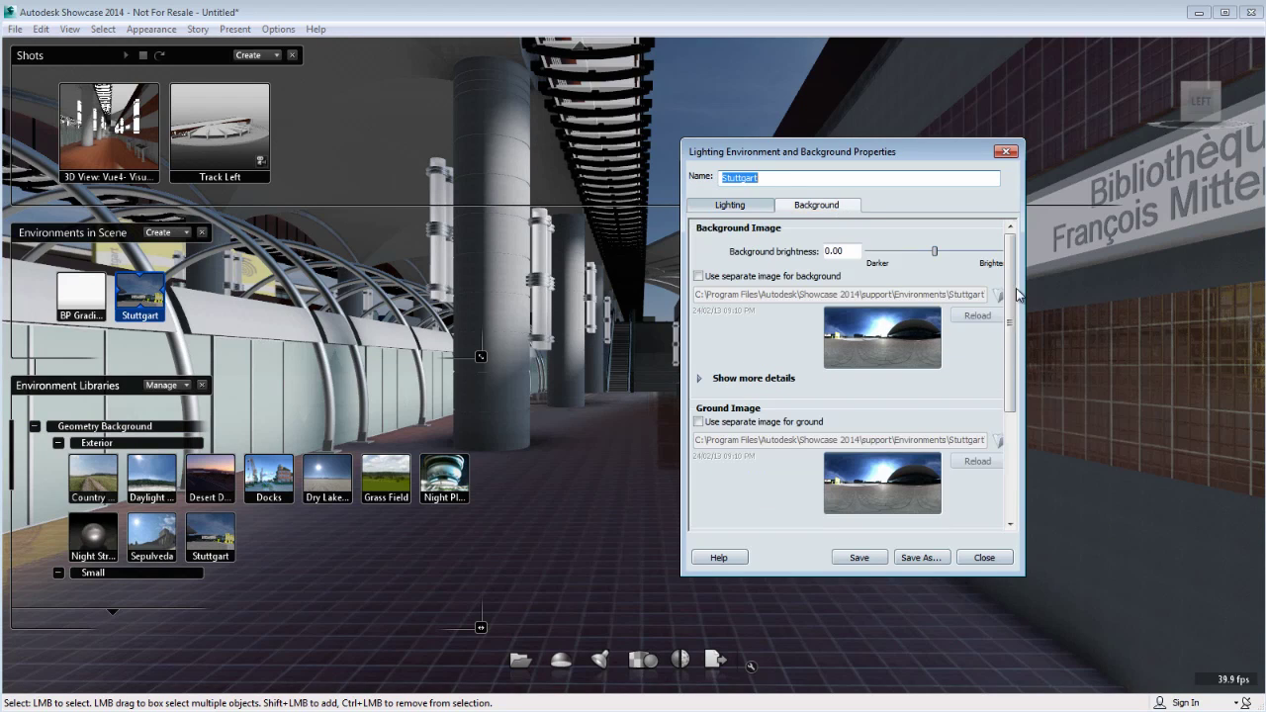
scroll(1012, 279, down, 3)
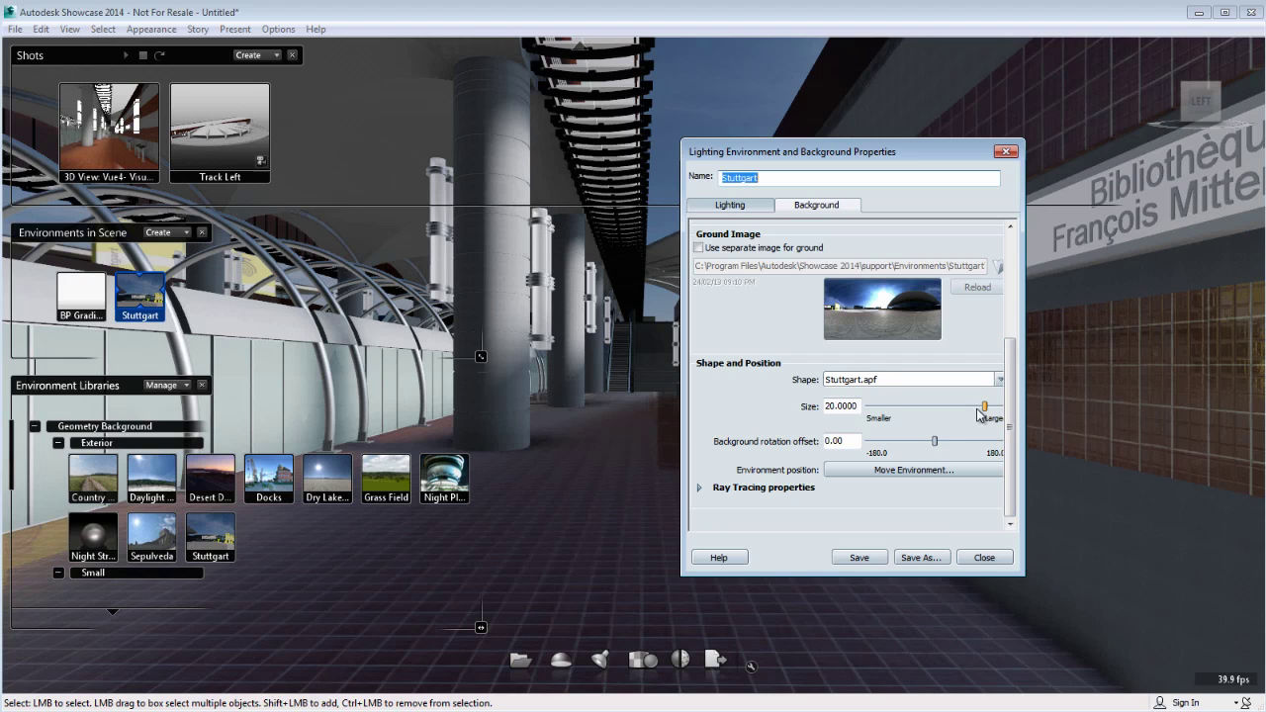
mouse_move(934, 443)
mouse_down()
mouse_move(962, 458)
mouse_move(905, 455)
mouse_move(946, 457)
mouse_up()
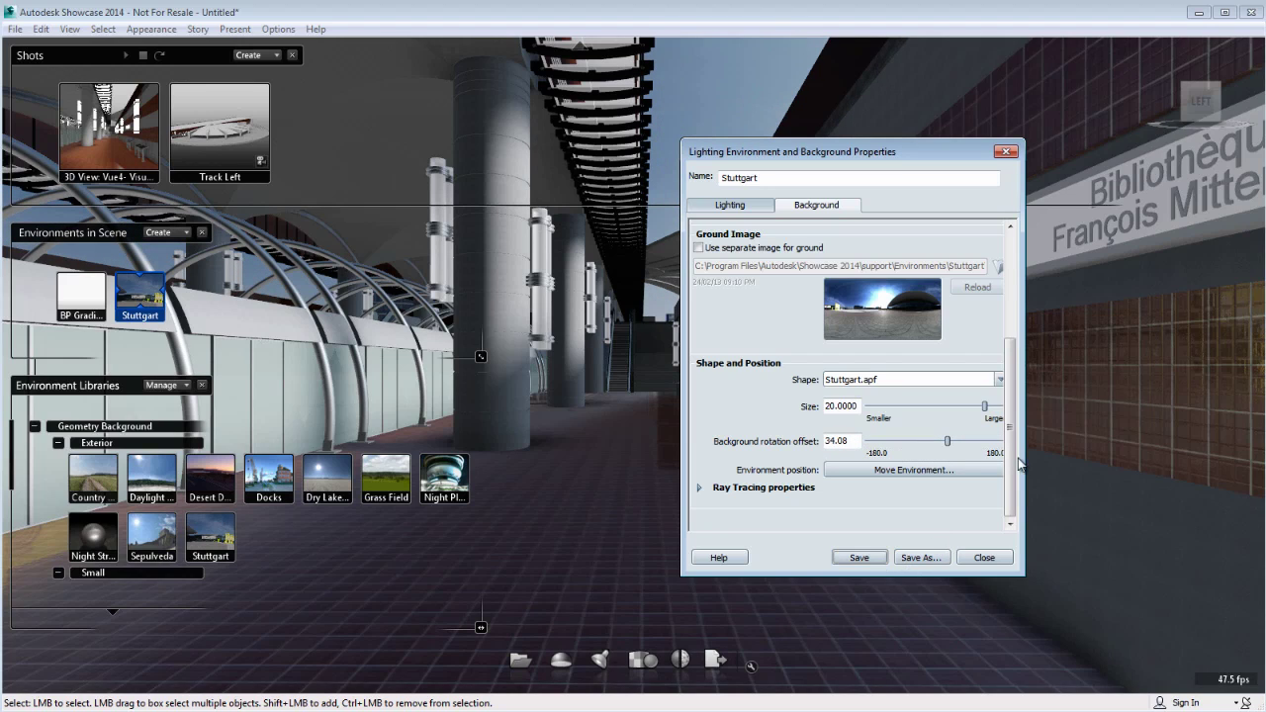
click(1007, 152)
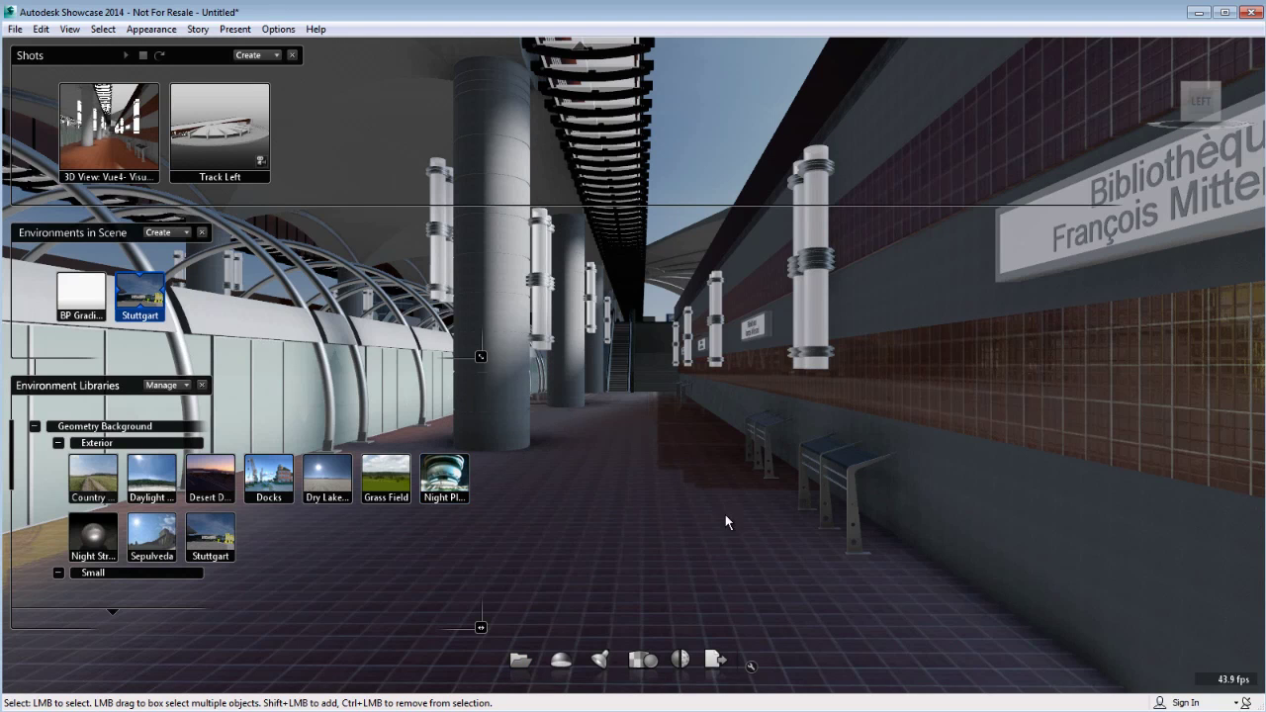
- Frame the station building from an aerial view with the environment and shots panels closed
alt+drag(725, 515, 587, 633)
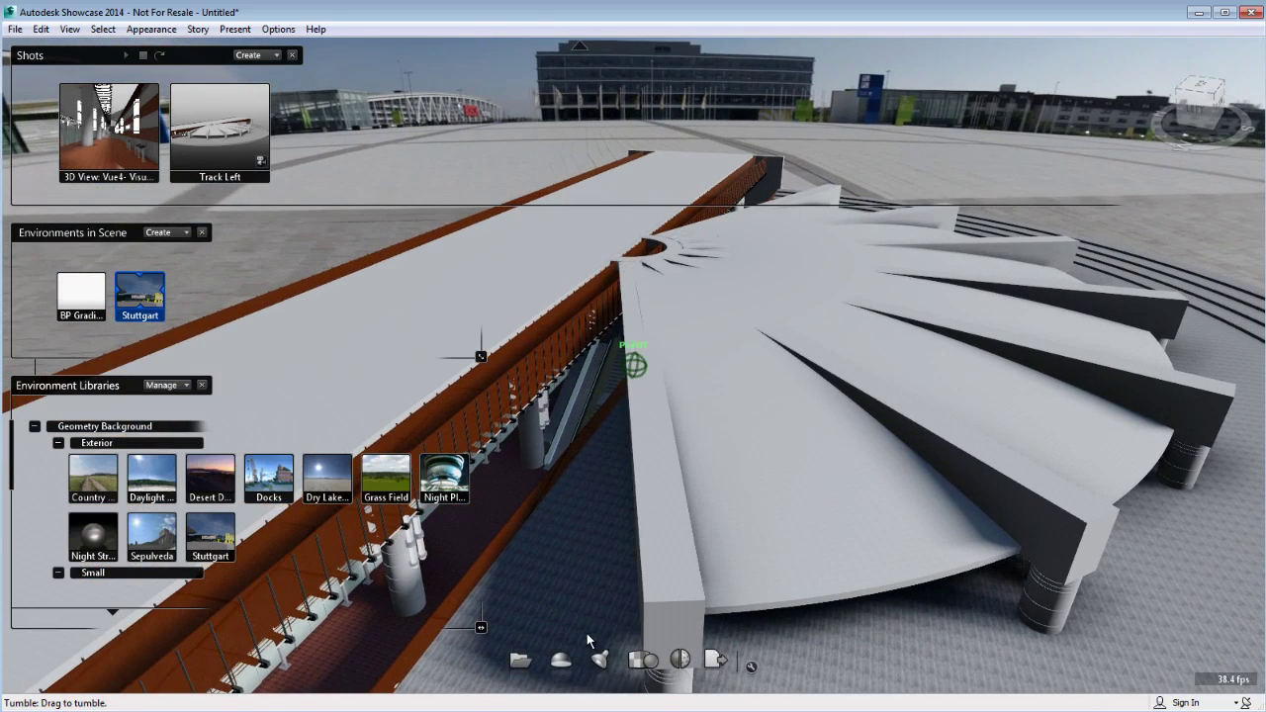
alt+middle_drag(655, 503, 643, 487)
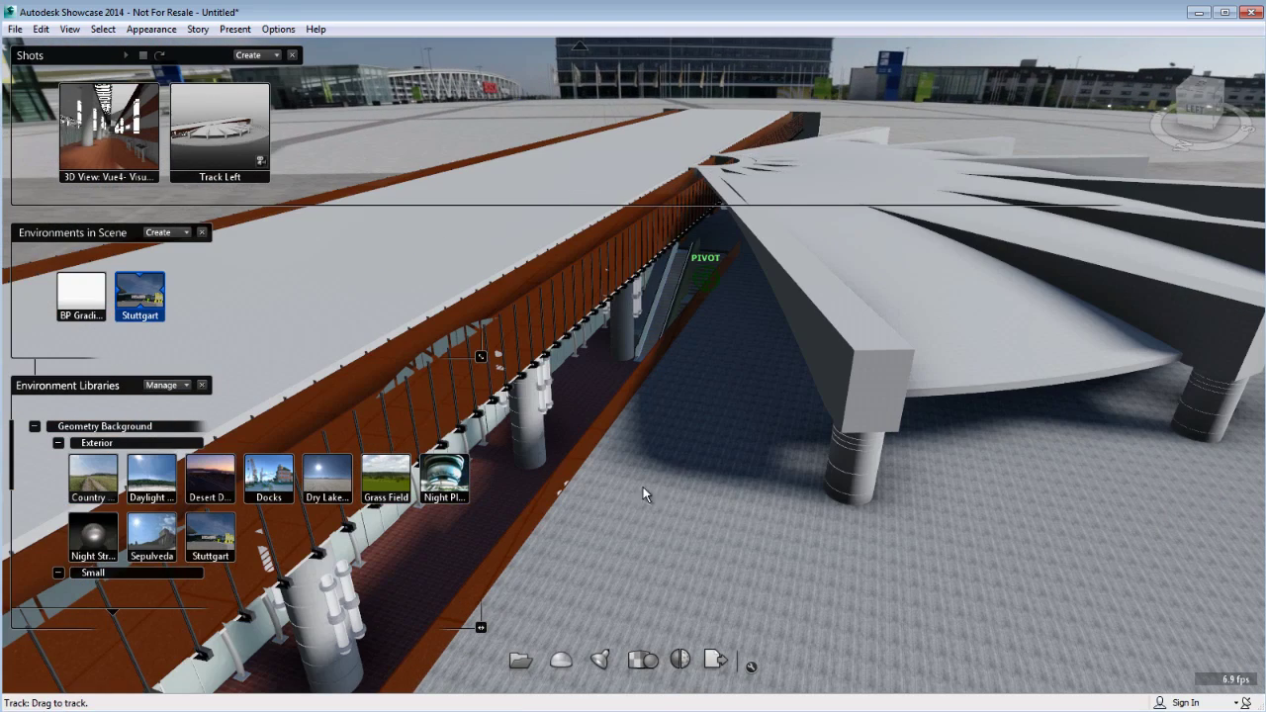
click(202, 234)
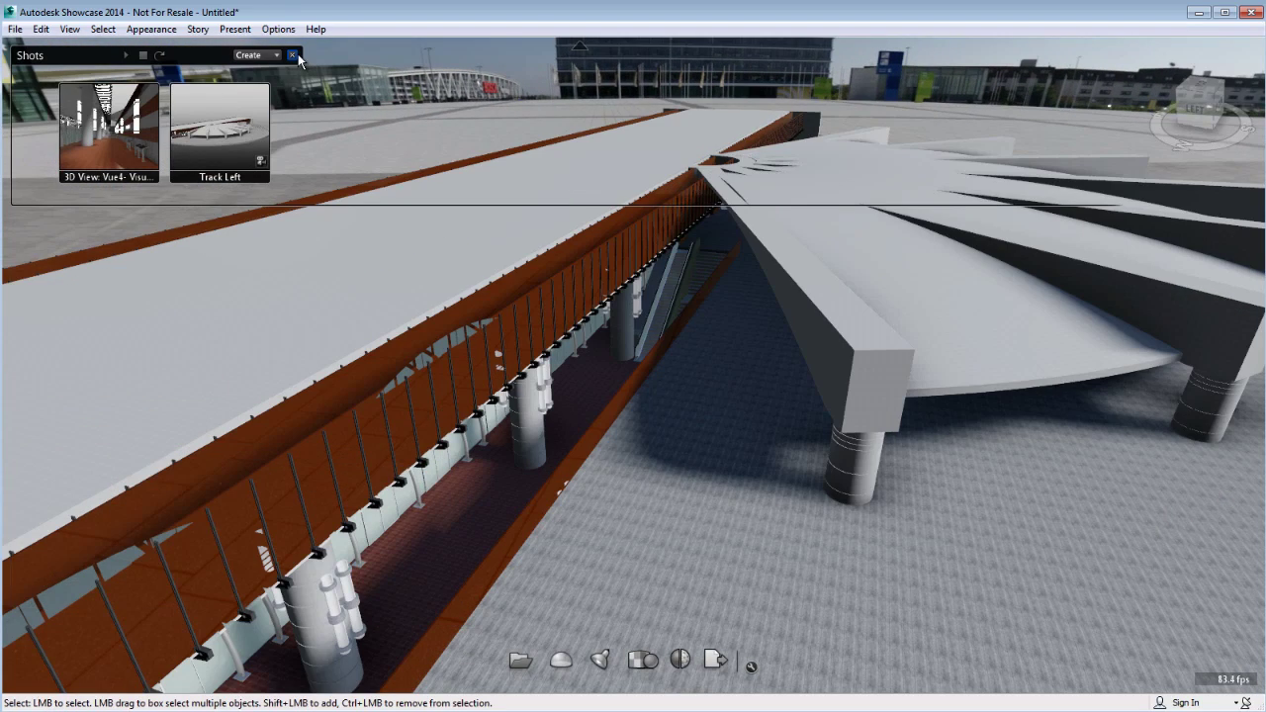
click(294, 56)
- Reposition the environment light to swing the building's shadows and raise brightness slightly
click(600, 660)
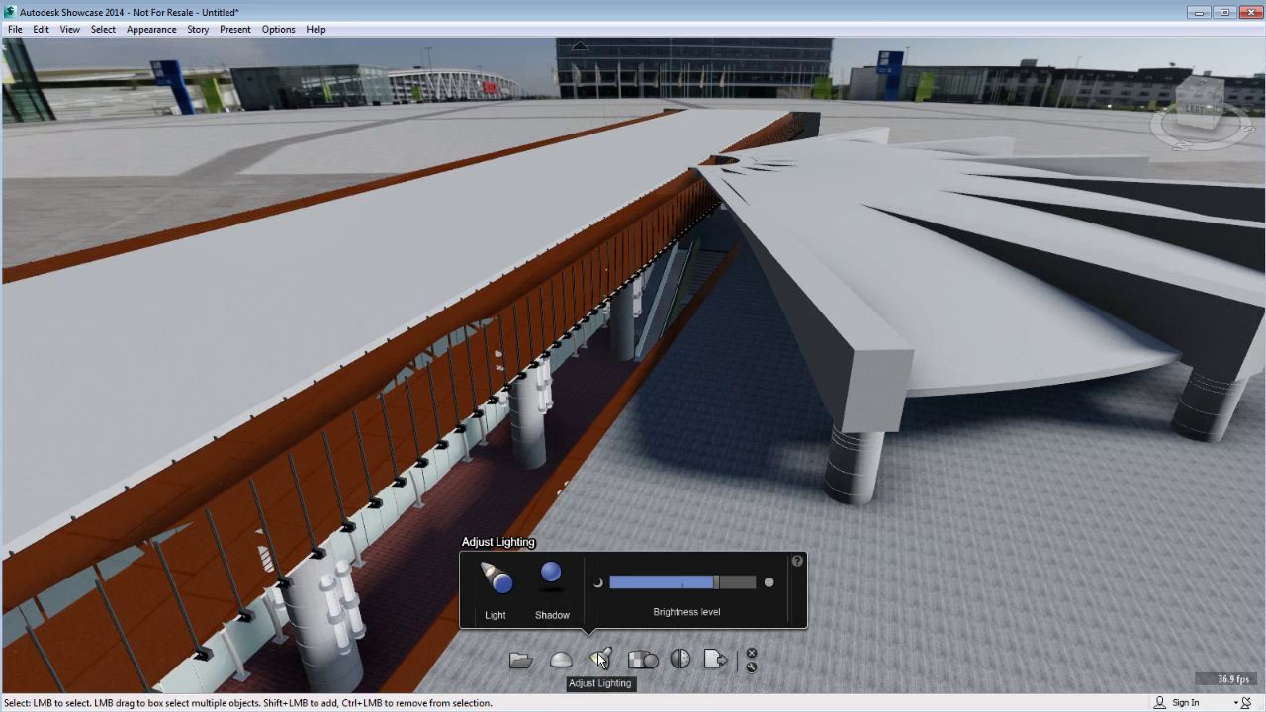
click(496, 584)
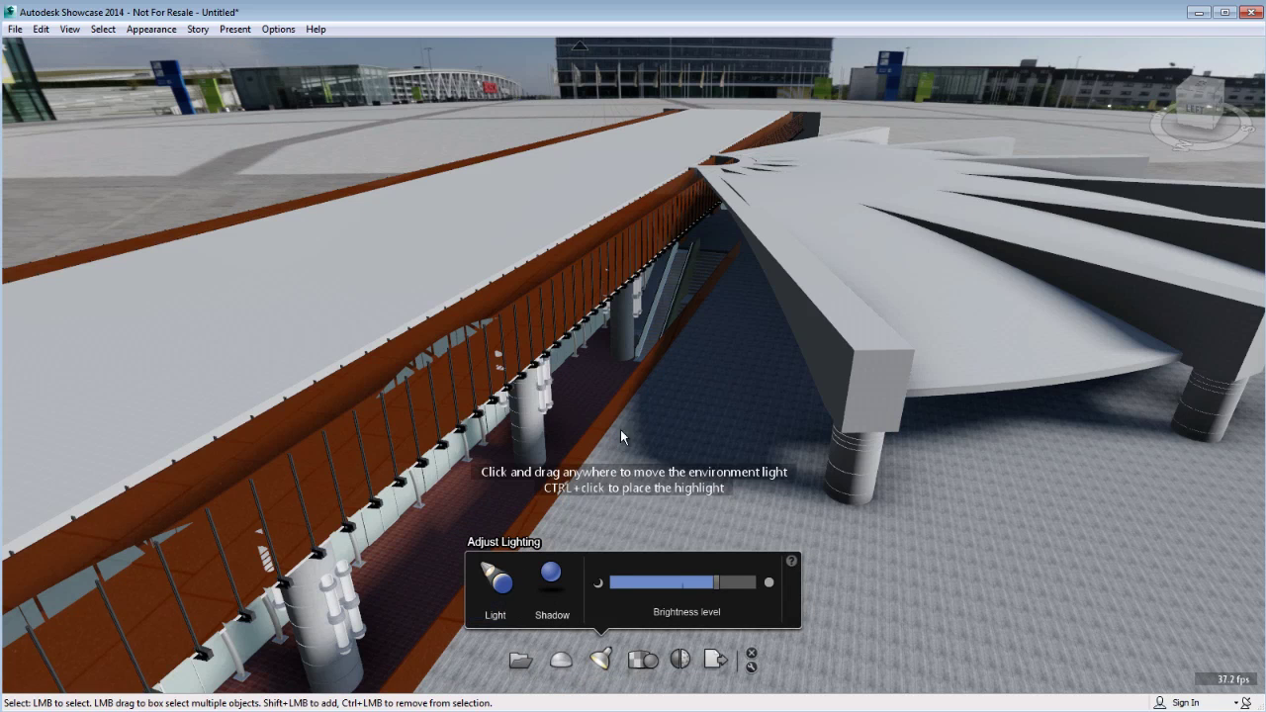
drag(620, 430, 742, 328)
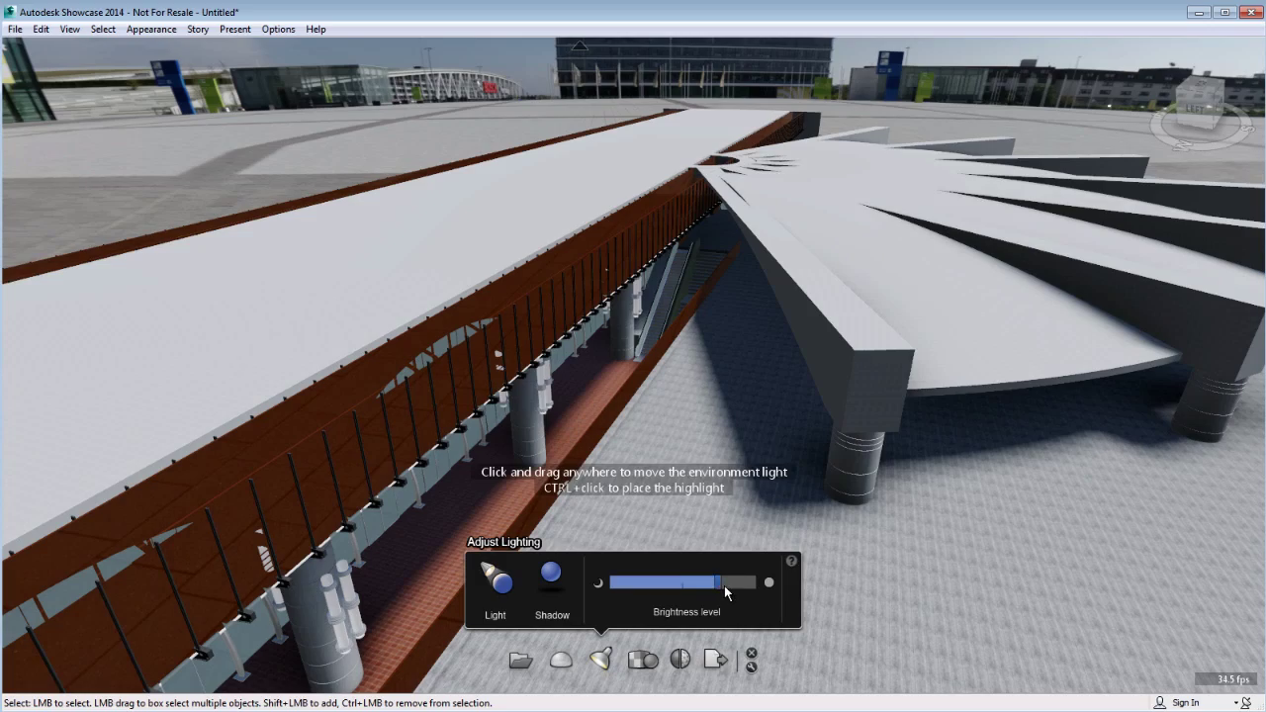
drag(724, 586, 725, 585)
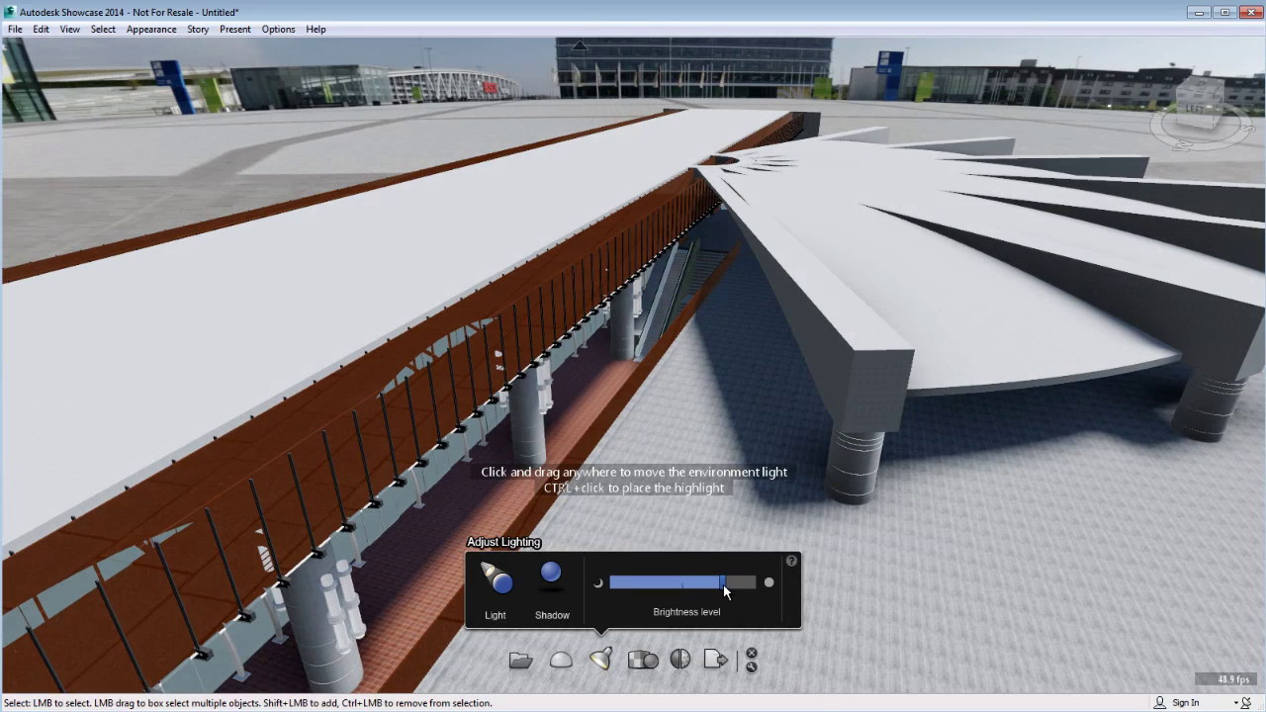
click(753, 660)
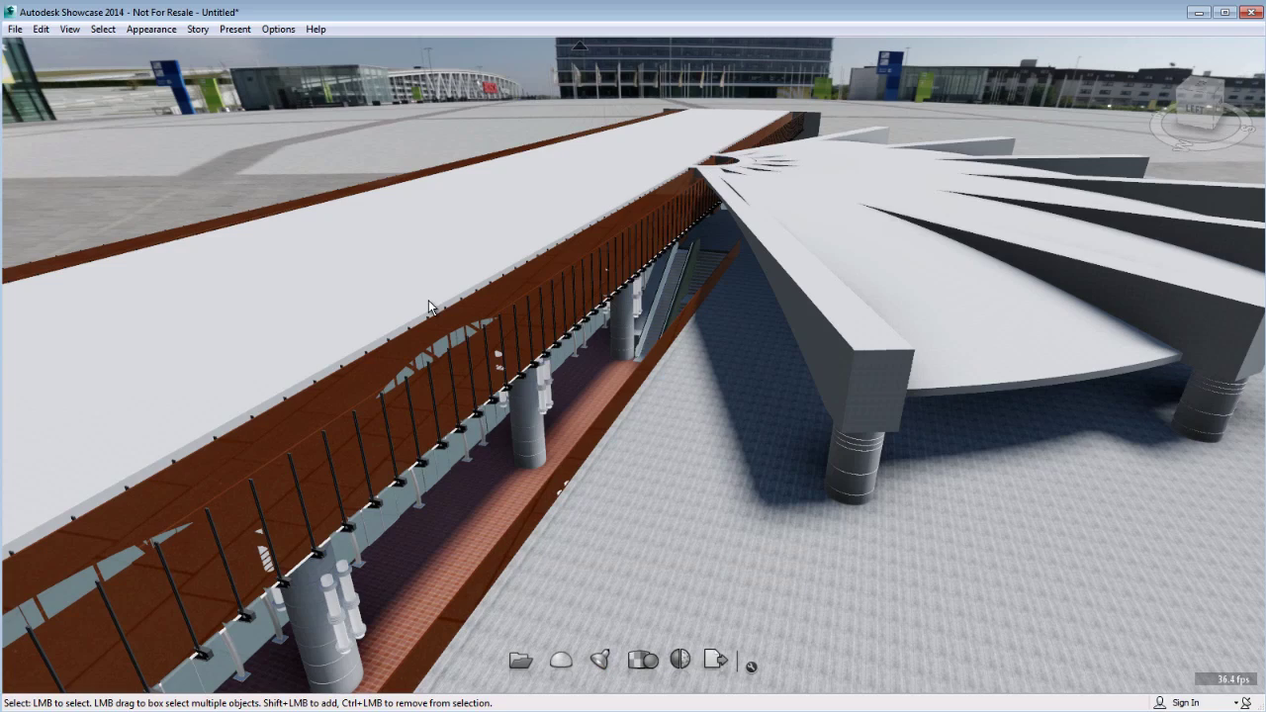
- Return to the platform shot and ray-trace it
key(s)
click(123, 146)
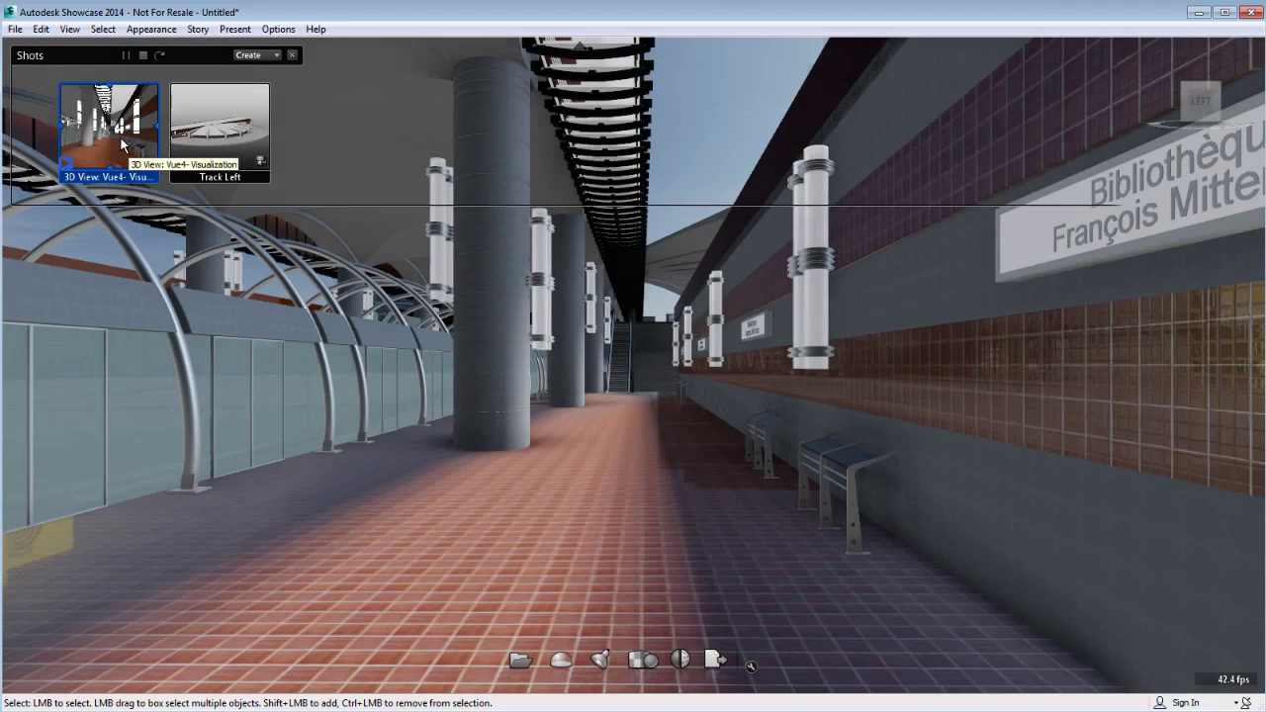
key(ctrl+r)
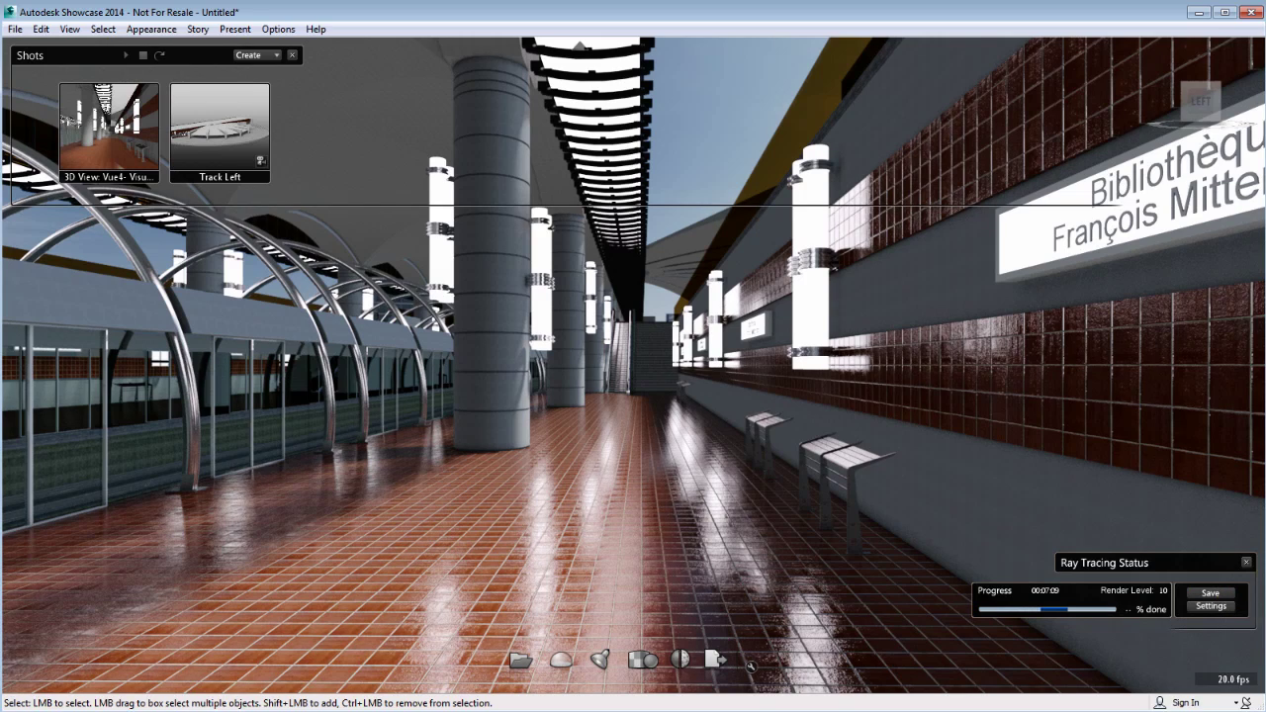
- Save the ray-traced render as MetroLine-ClientPresentation-Raytraced.jpg in the AB1929-dataset folder
click(1212, 591)
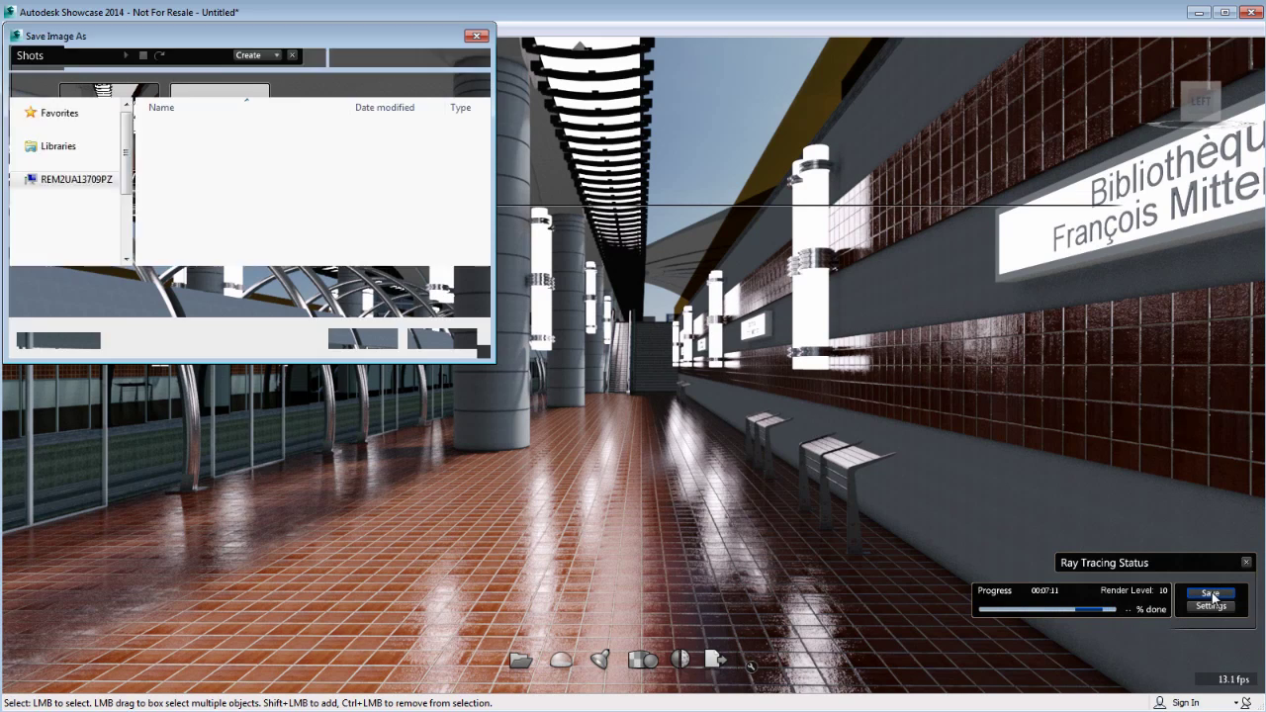
drag(292, 283, 240, 284)
text(Raytrace)
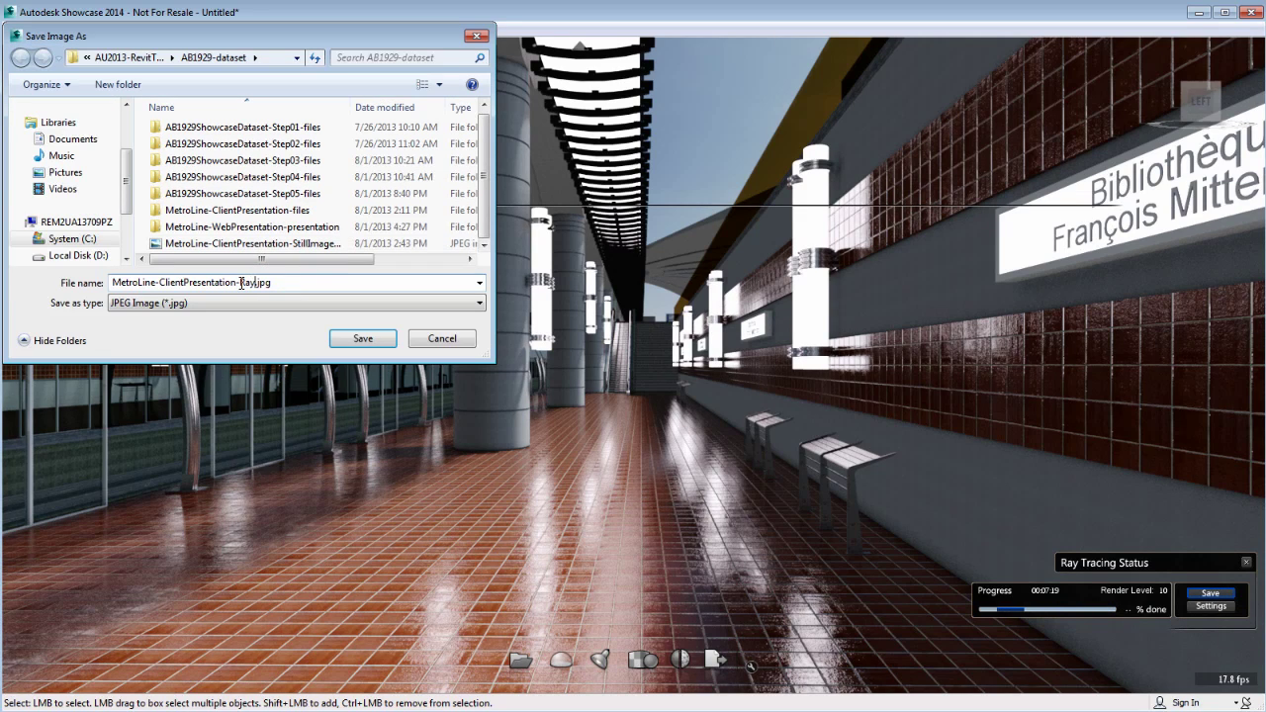
text(d)
click(362, 338)
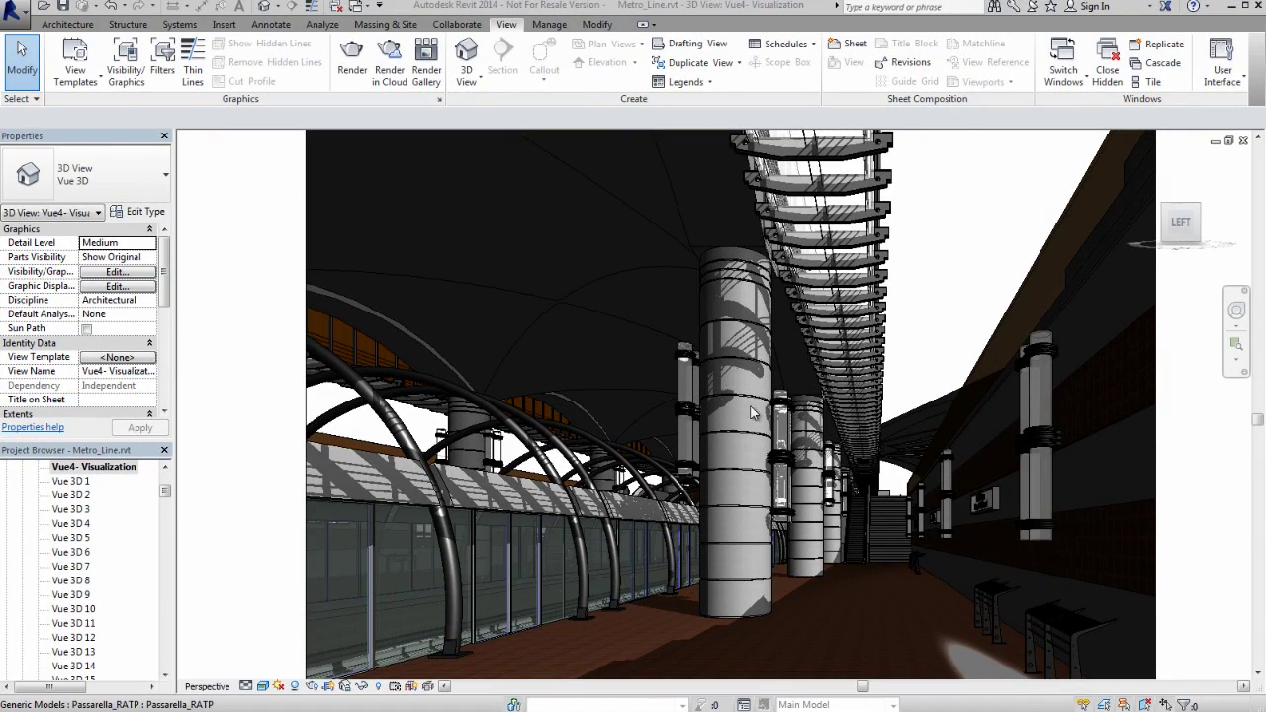
- Set the Poteau_BFM_RATP column type's Rayon Poteau RATP to 0.6000, applying it to all platform columns
click(751, 329)
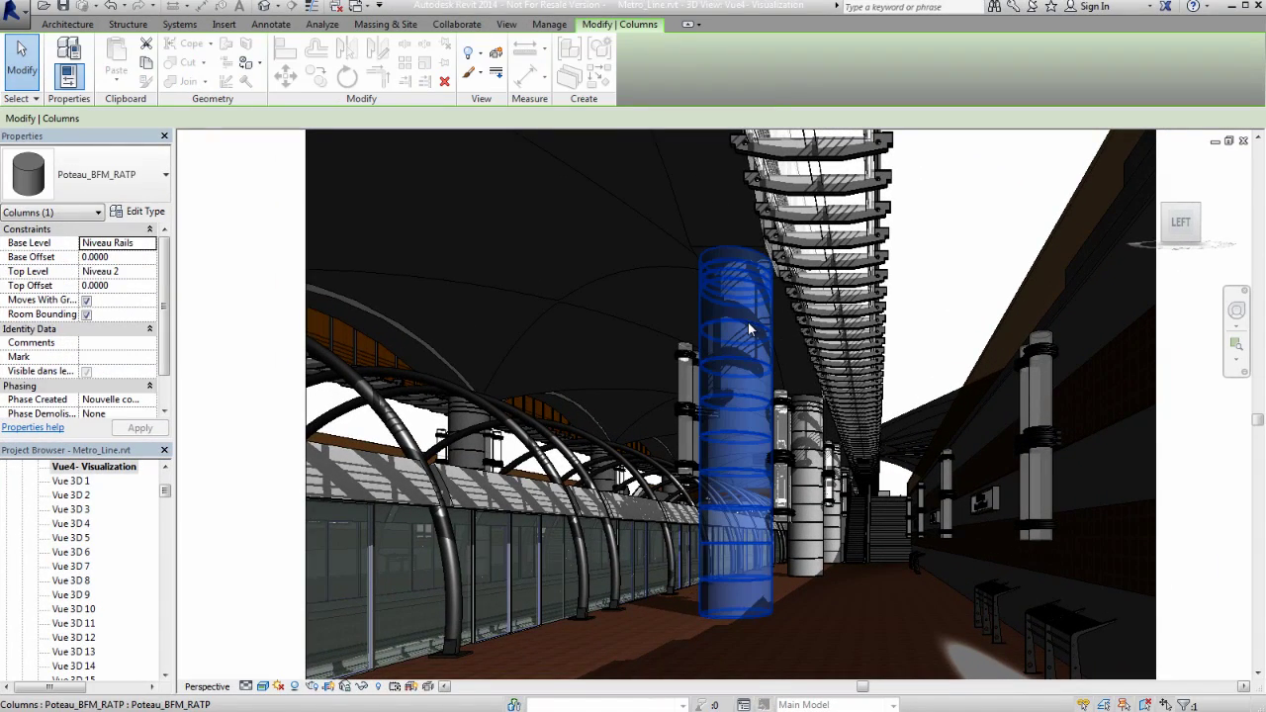
click(136, 213)
click(392, 376)
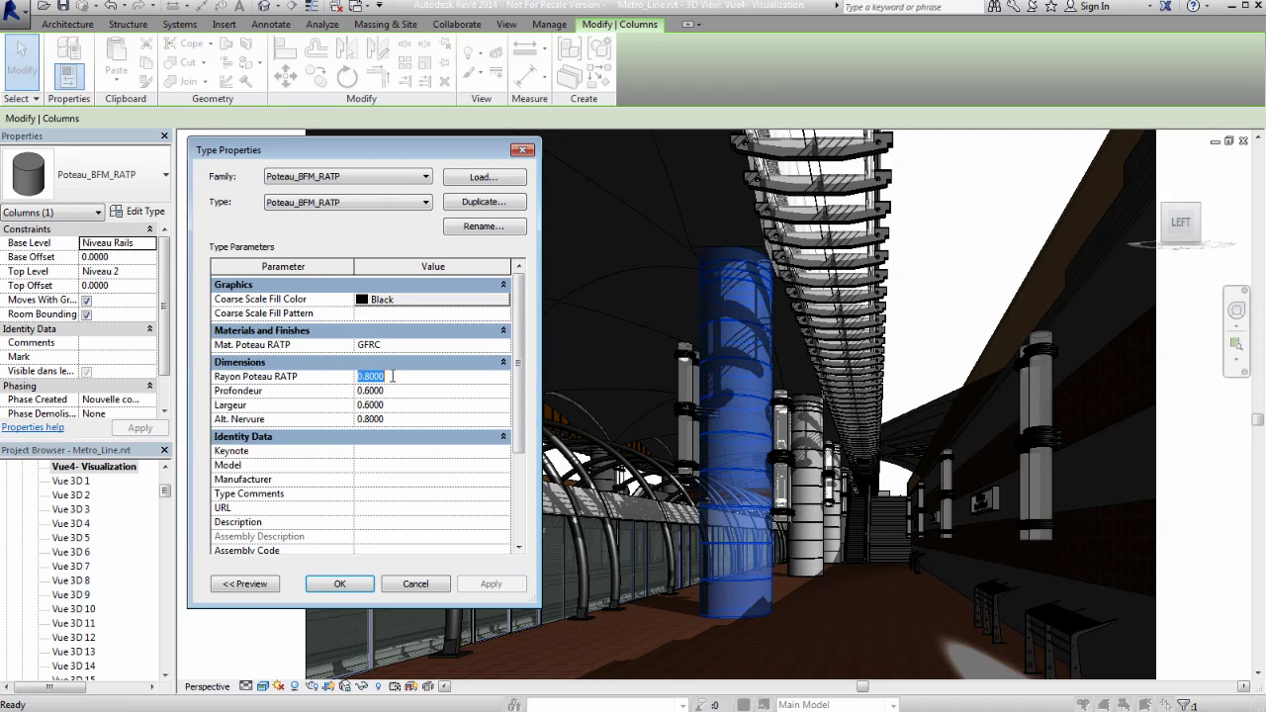
text(.6)
key(Return)
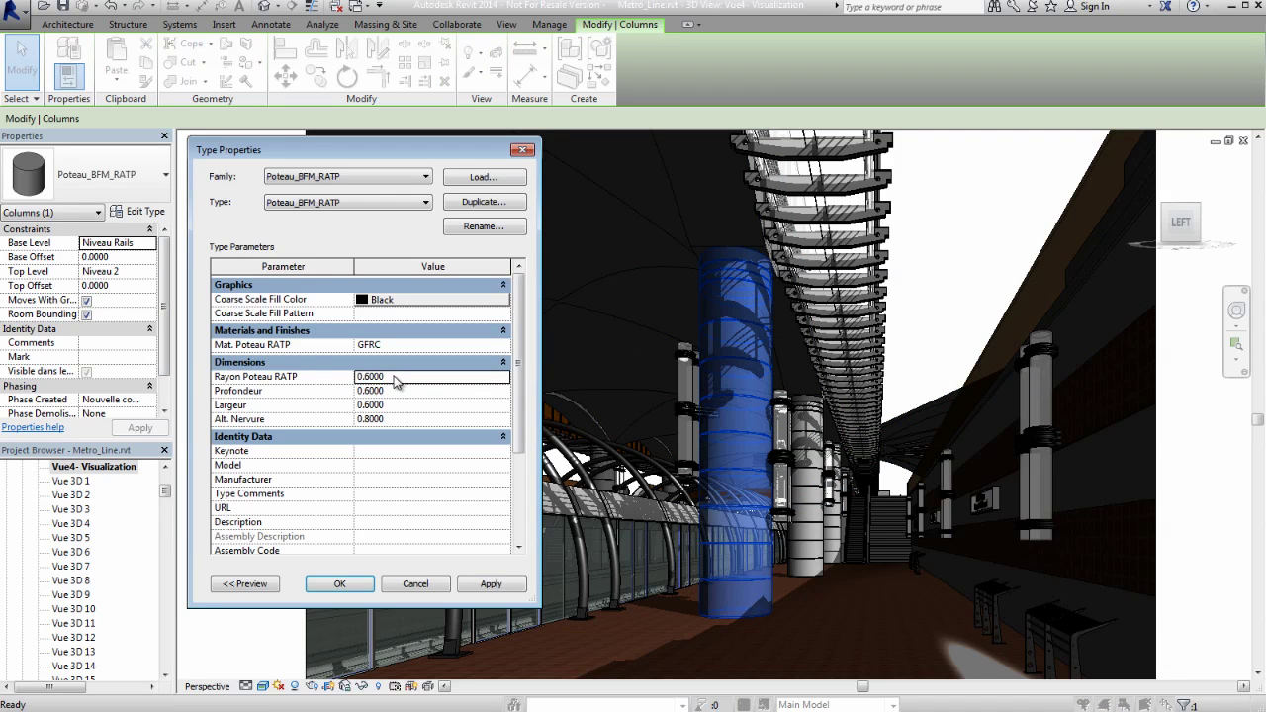
click(500, 589)
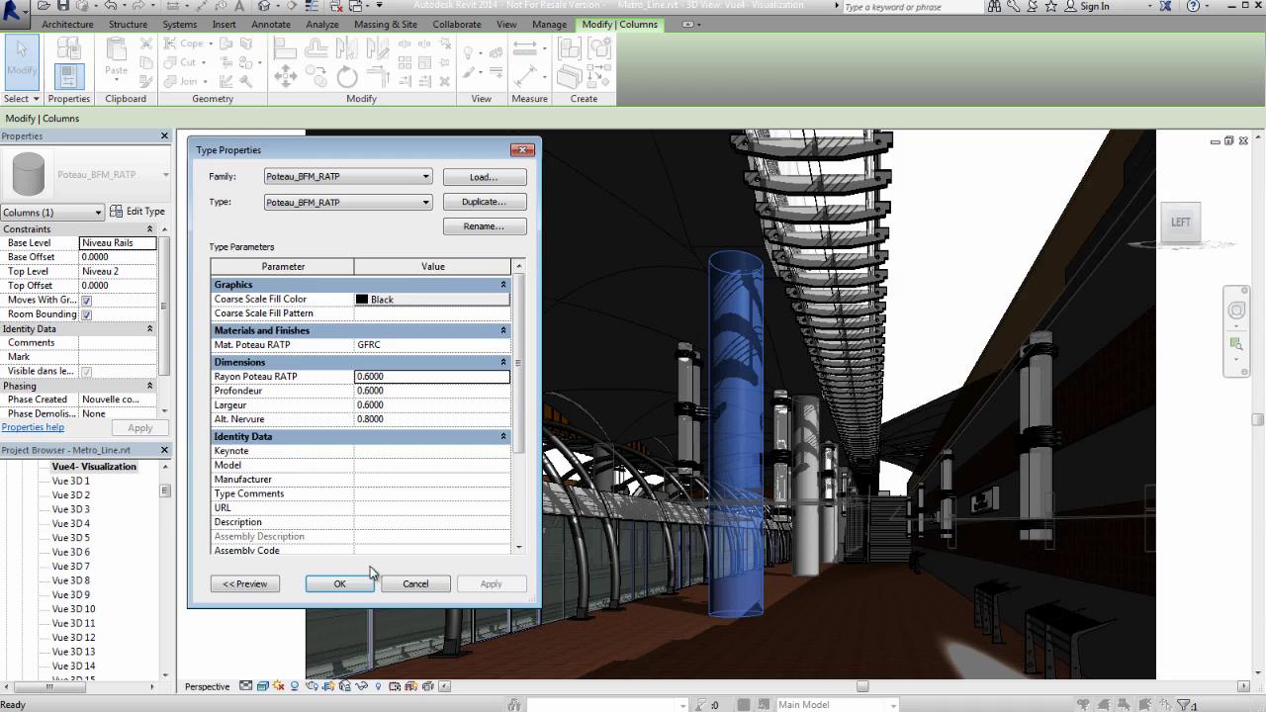
click(340, 584)
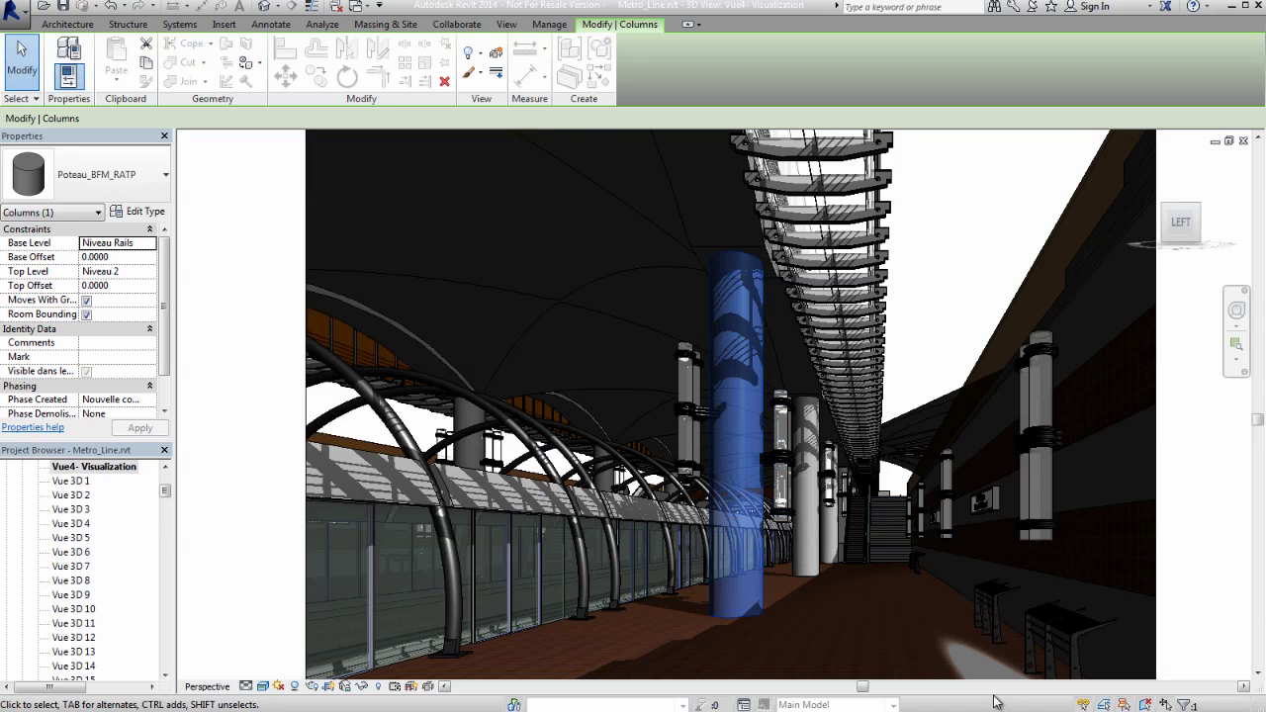
click(14, 9)
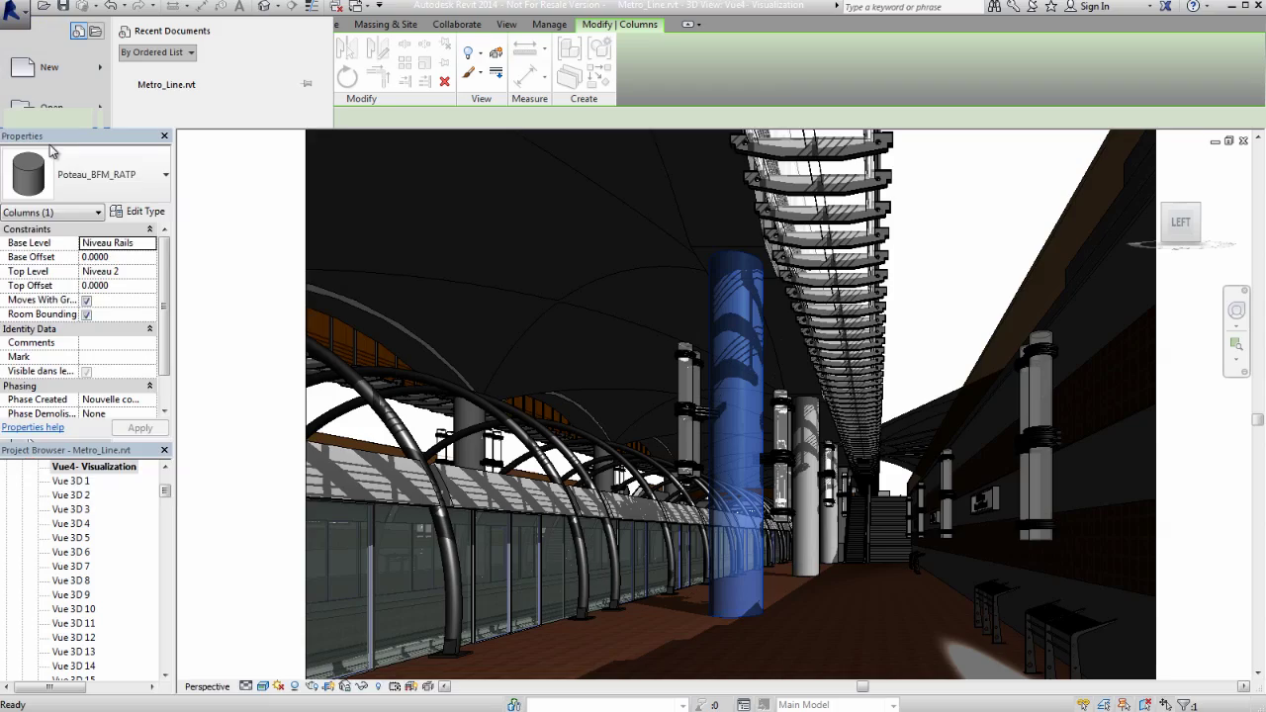
key(Escape)
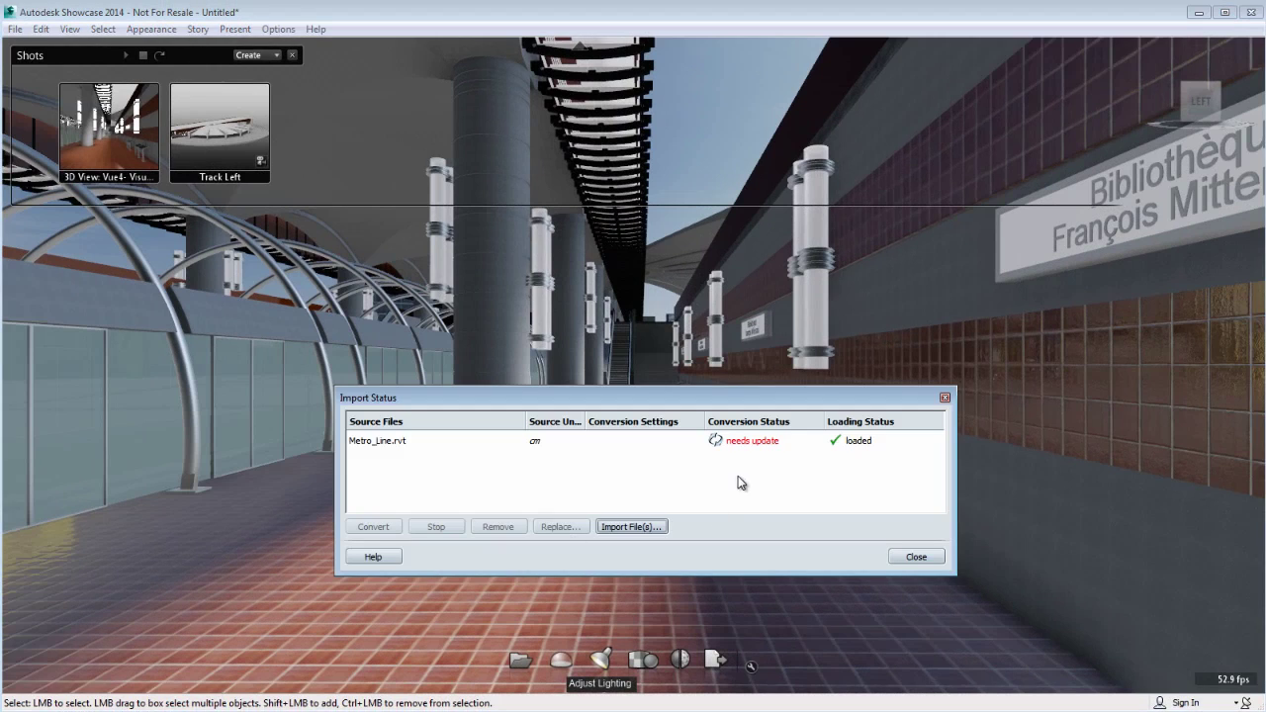
- Reconvert Metro_Line.rvt from Import Status, verify the thinner central column, and close the window
click(758, 447)
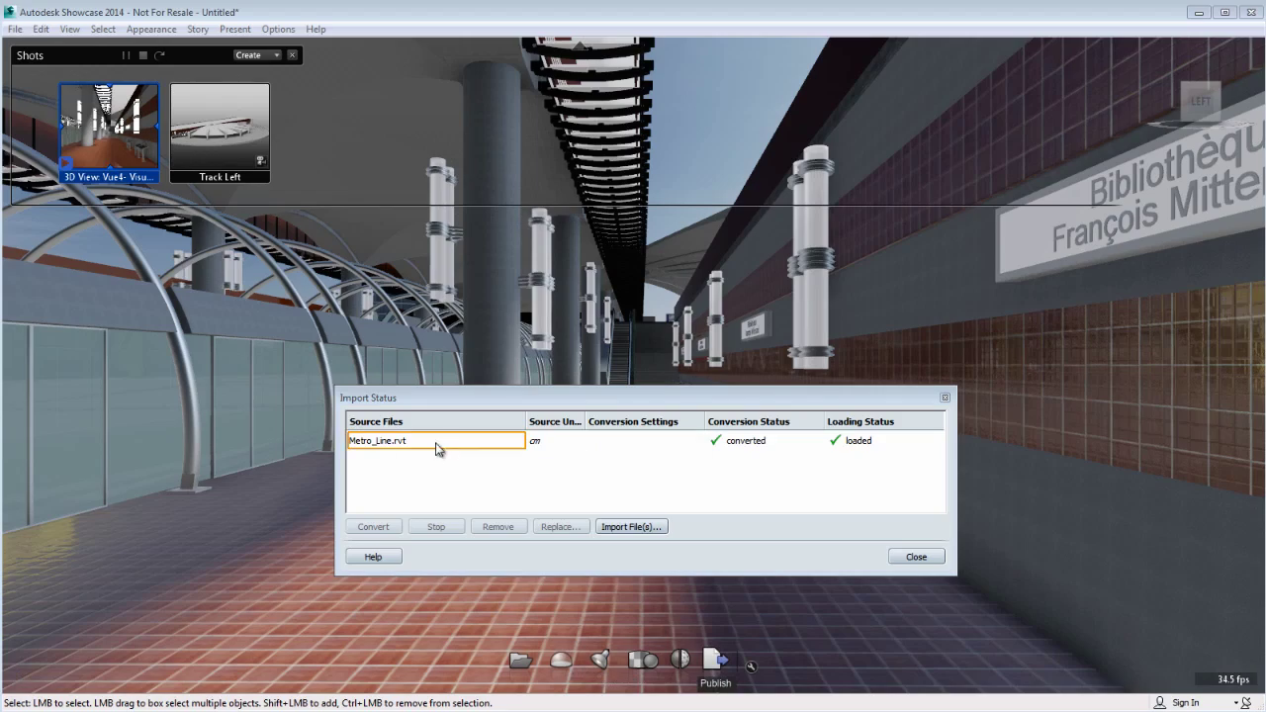
click(366, 444)
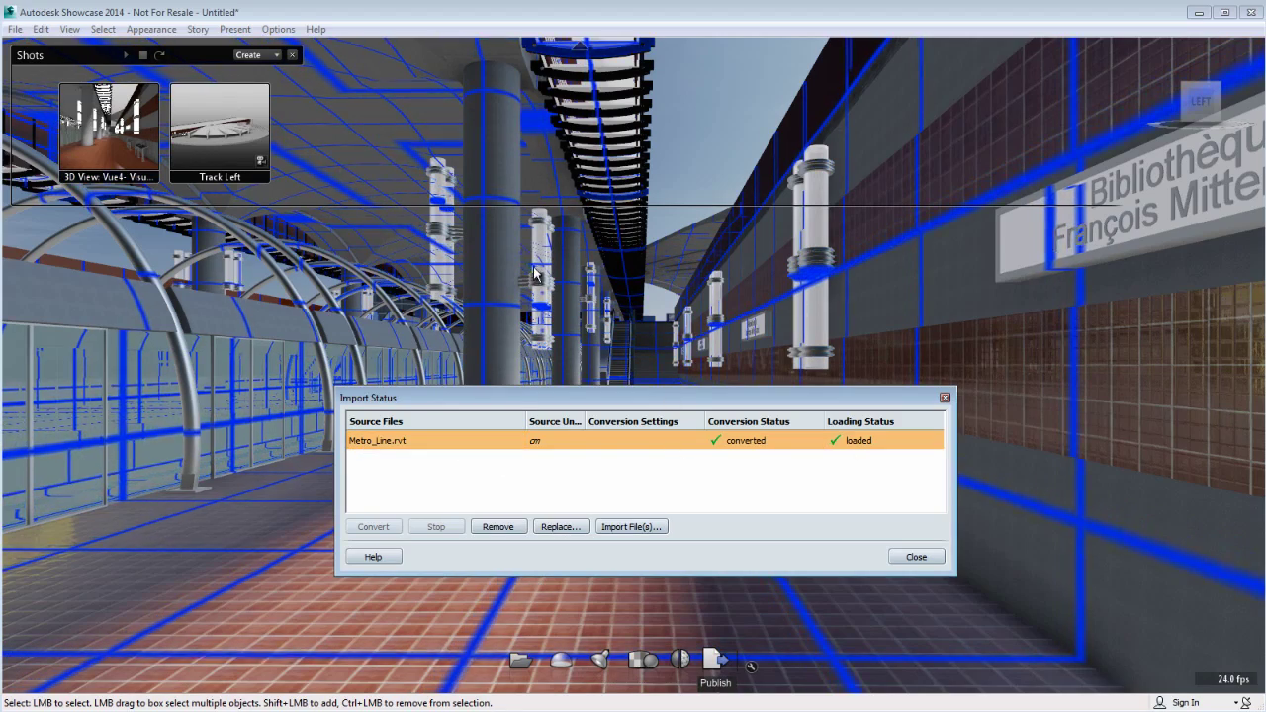
click(489, 209)
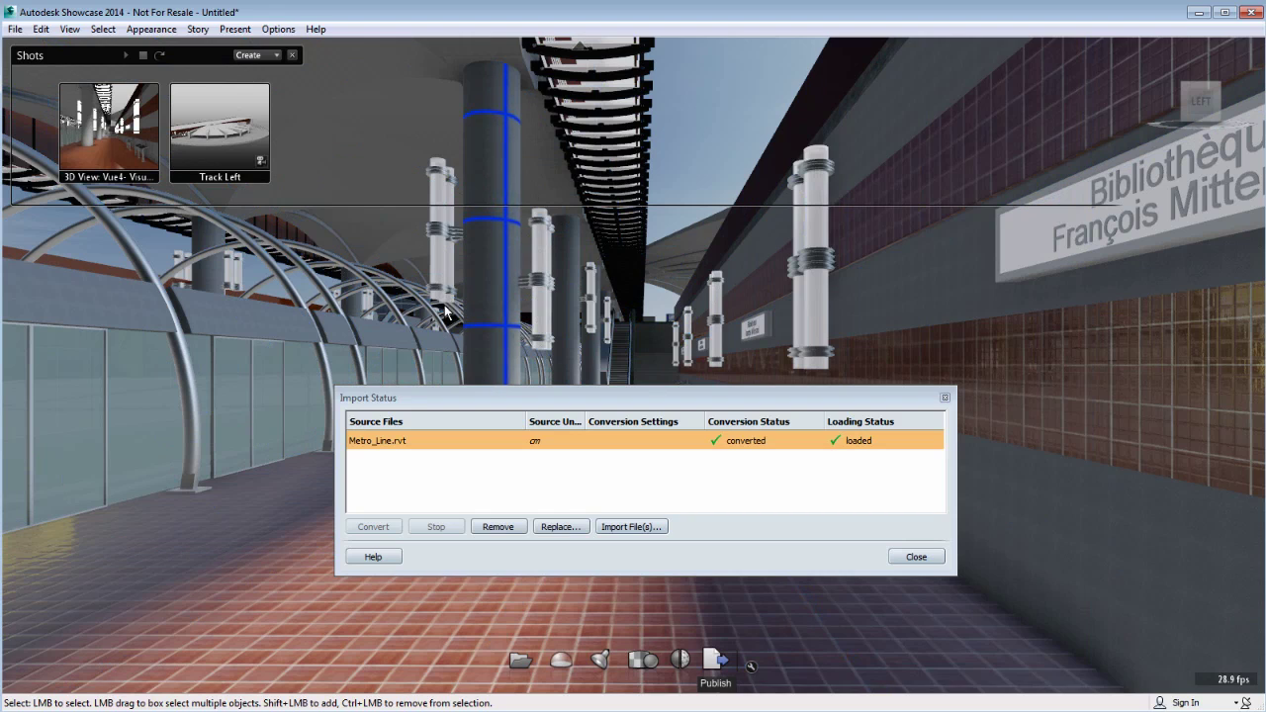
click(944, 397)
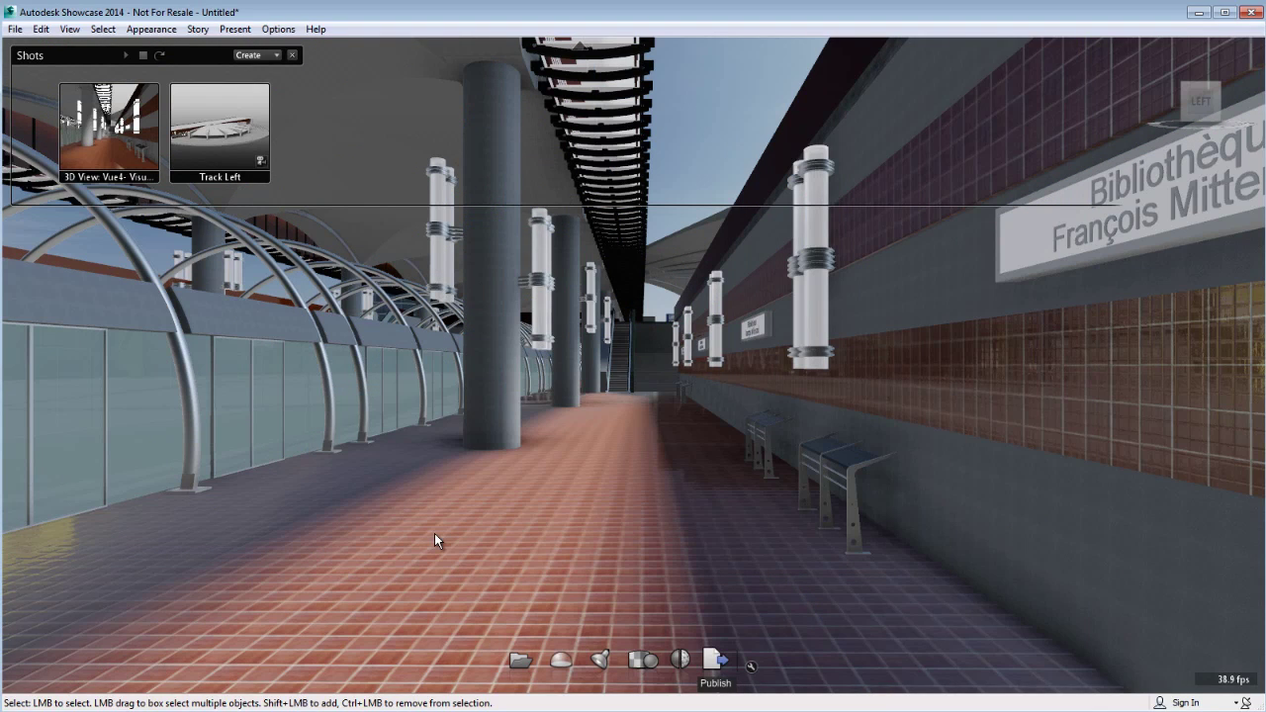